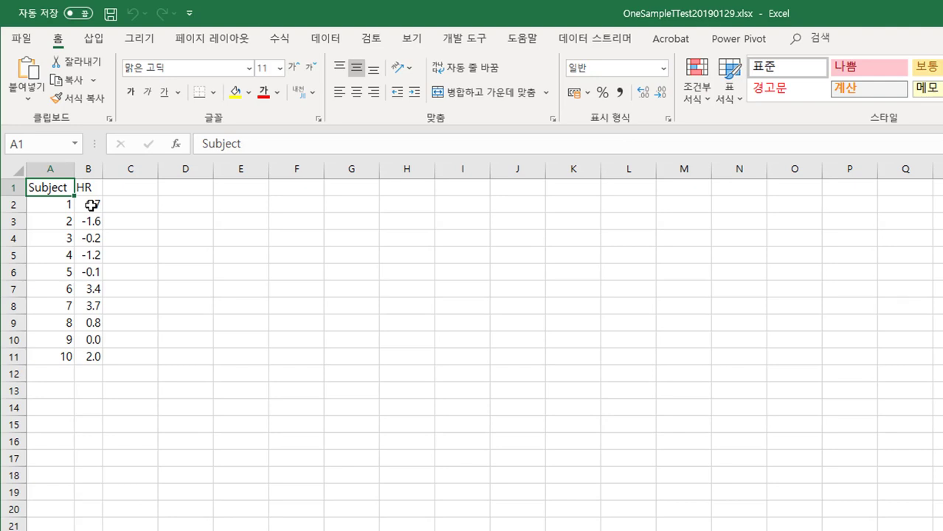
# Step: Start a Descriptive Statistics (기술 통계법) analysis with input range $B$1:$B$11 and first-row labels enabled
pyautogui.moveTo(91, 205); pyautogui.dragTo(90, 356)
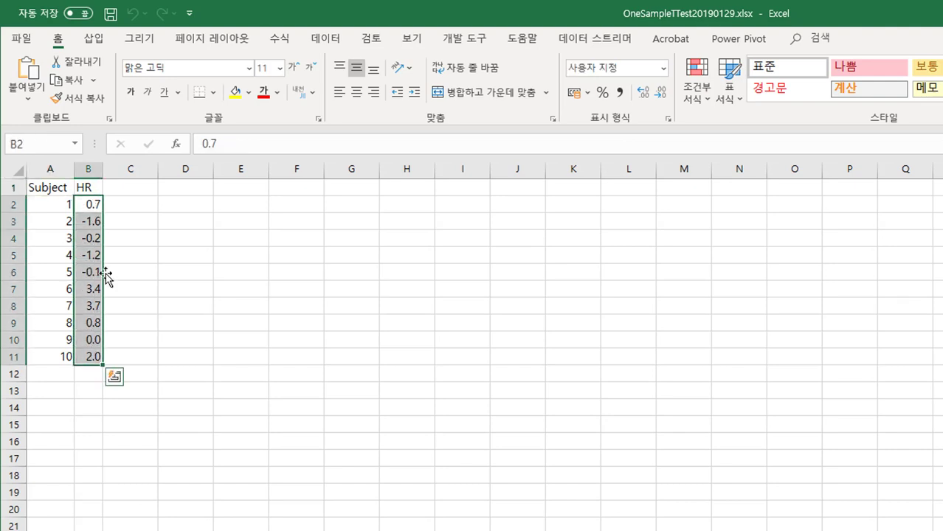
pyautogui.click(96, 190)
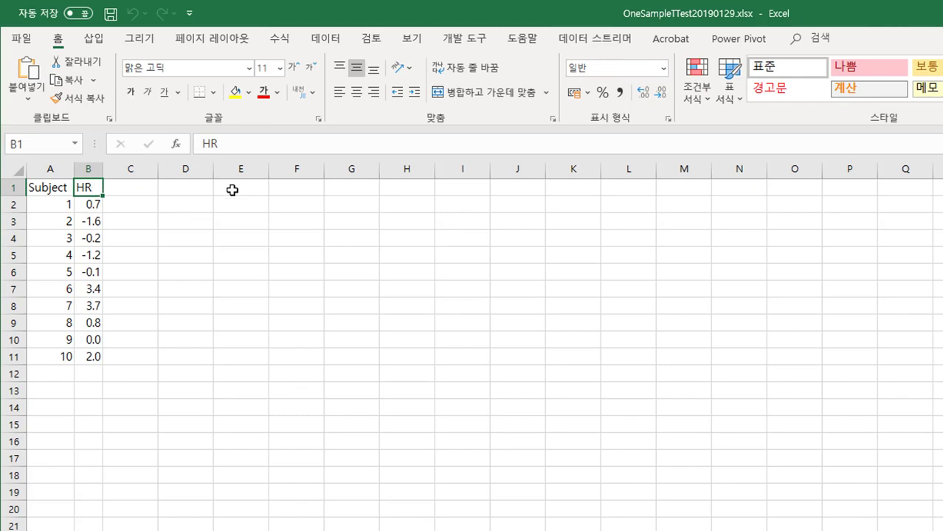
pyautogui.click(325, 39)
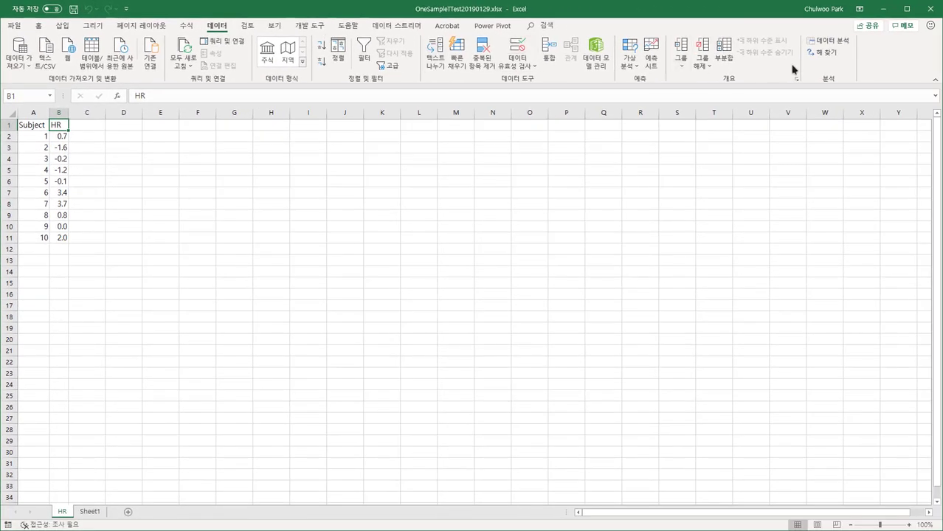
pyautogui.click(834, 42)
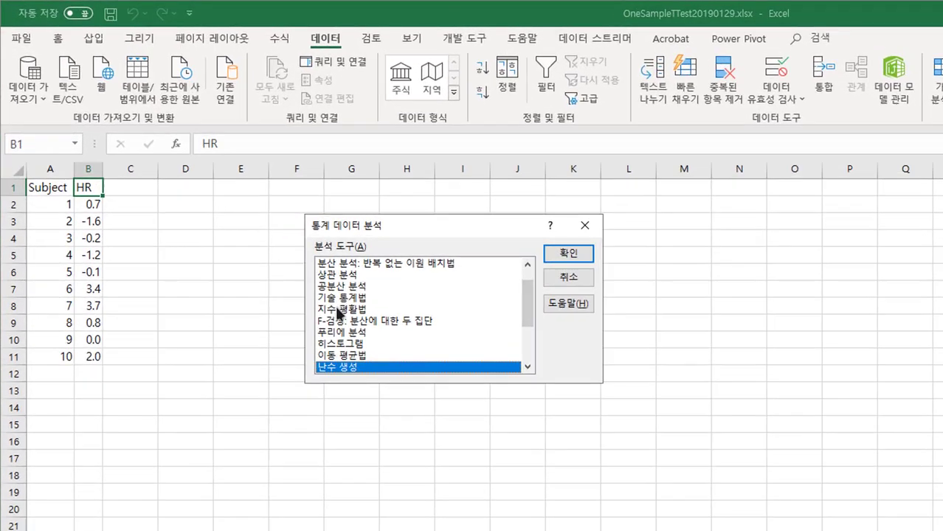
pyautogui.doubleClick(336, 299)
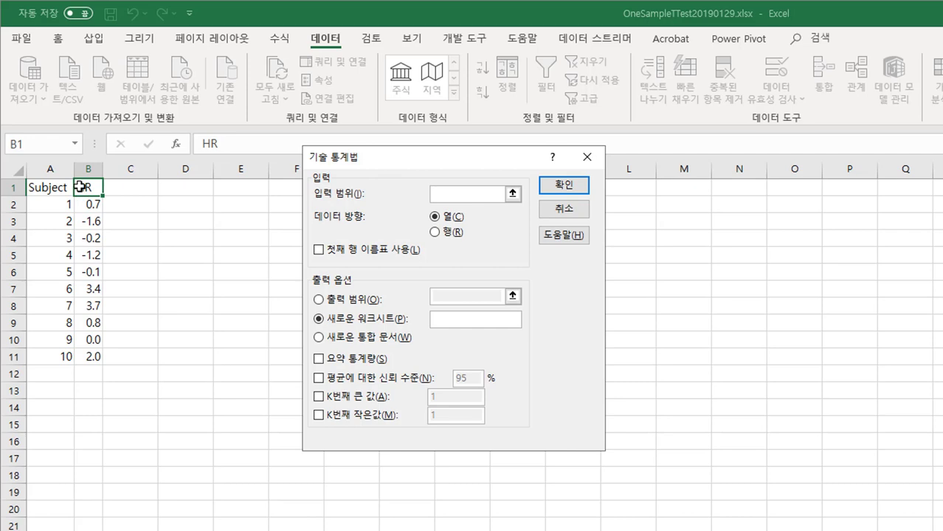
pyautogui.moveTo(87, 189); pyautogui.dragTo(92, 357)
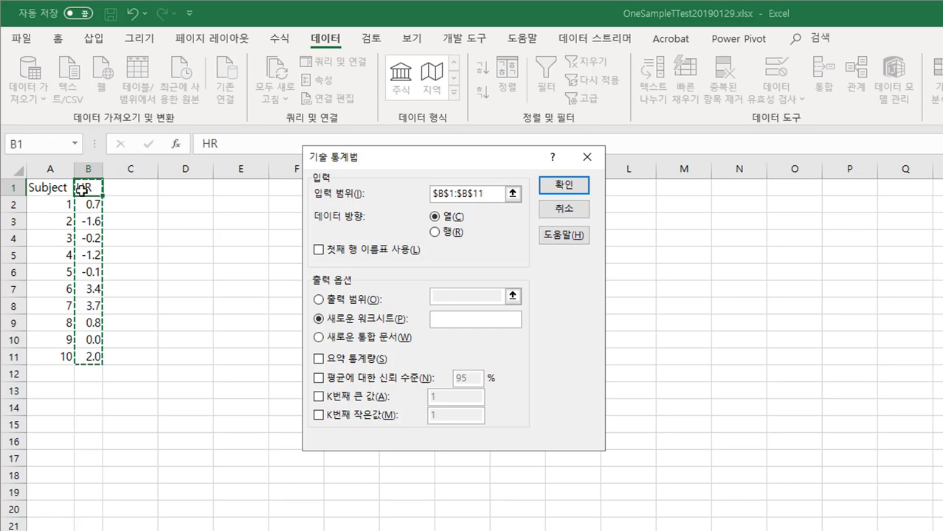
pyautogui.click(320, 246)
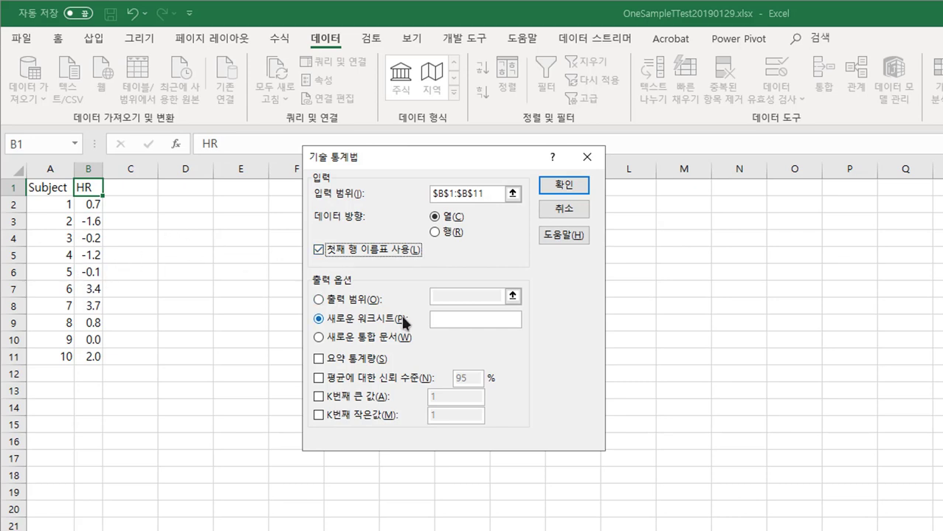
# Step: Set the output range to $E$3, include summary statistics (요약 통계량), and run the descriptive analysis
pyautogui.click(320, 299)
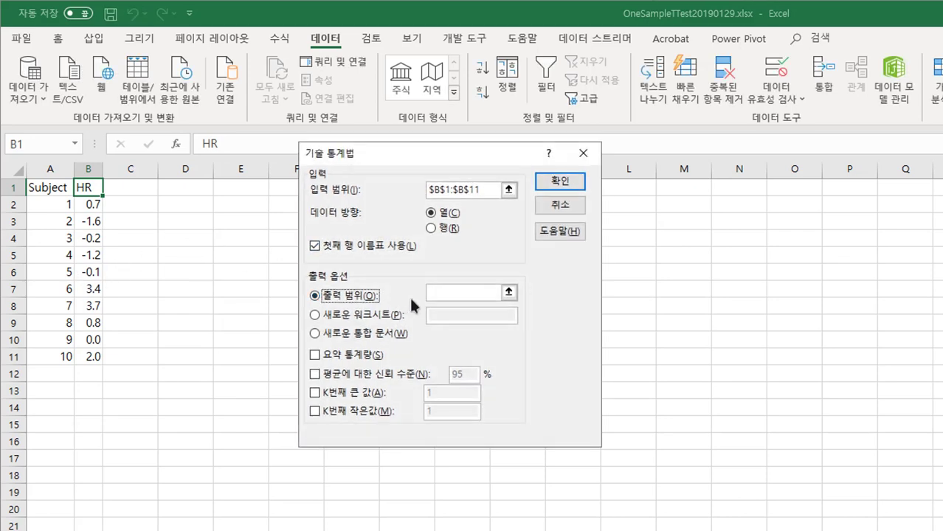
pyautogui.click(250, 224)
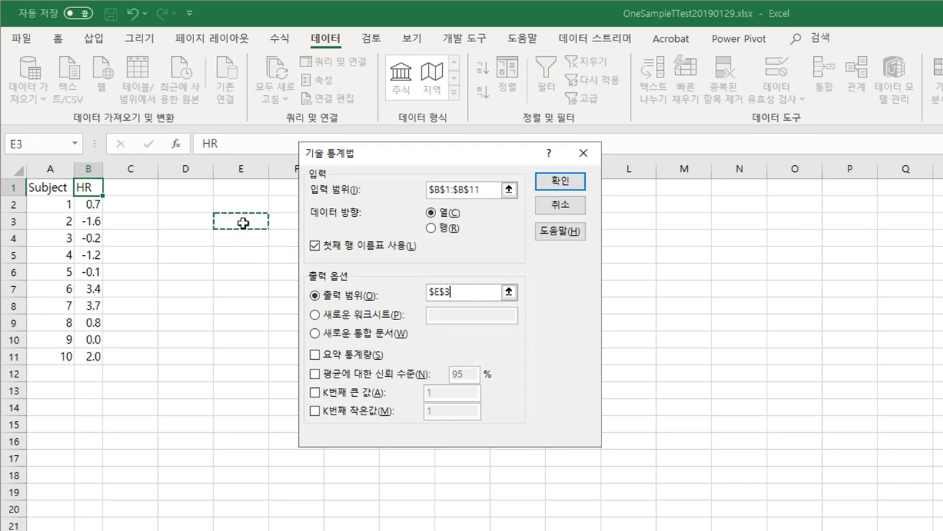
pyautogui.click(316, 355)
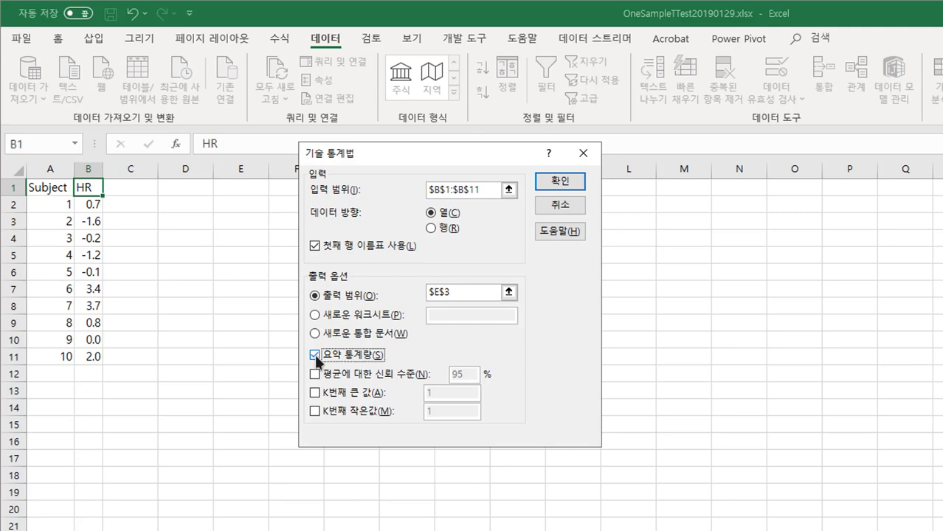
pyautogui.click(563, 183)
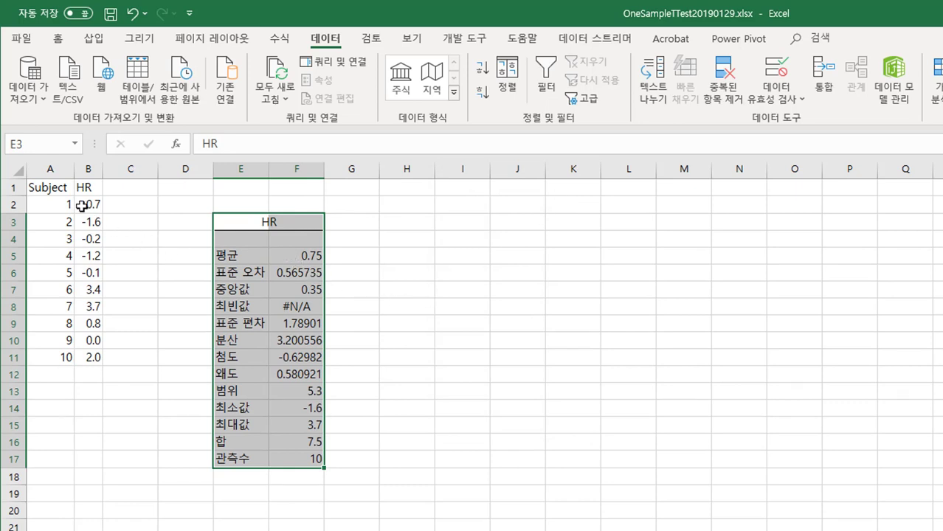
# Step: Review the mean in the HR summary and examine the t-test entries among the data analysis tools
pyautogui.click(301, 261)
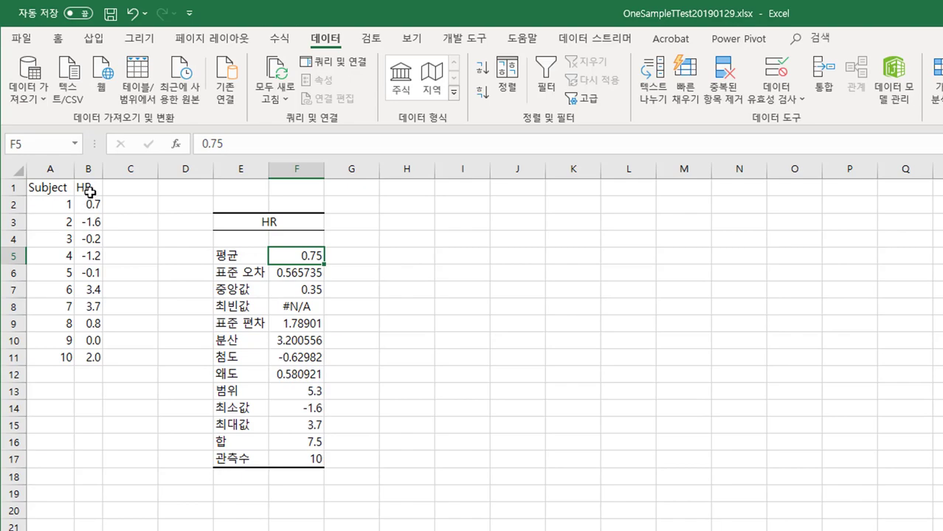
pyautogui.click(89, 191)
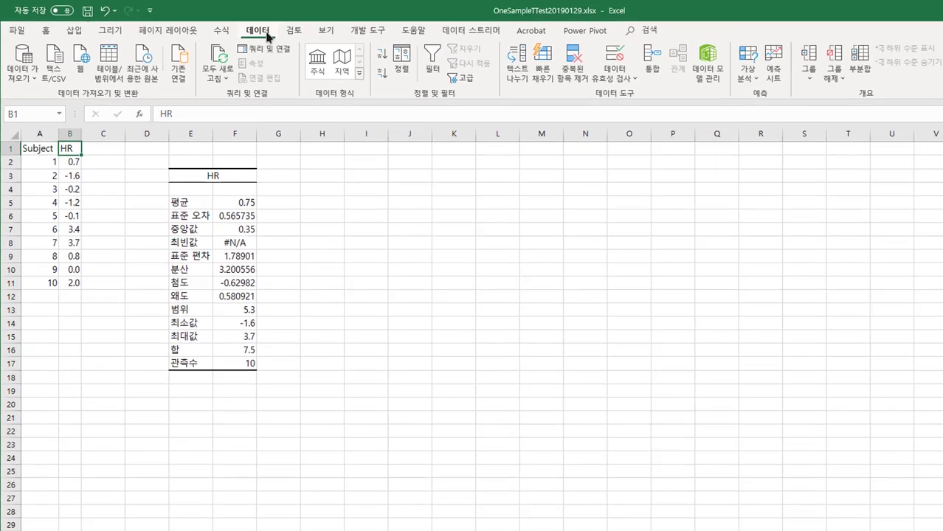
pyautogui.click(827, 44)
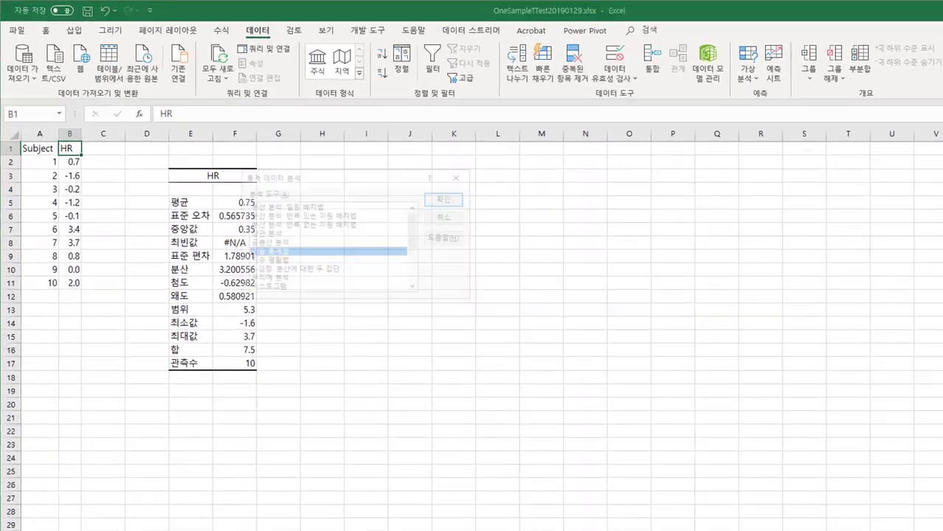
pyautogui.moveTo(414, 213); pyautogui.dragTo(417, 282)
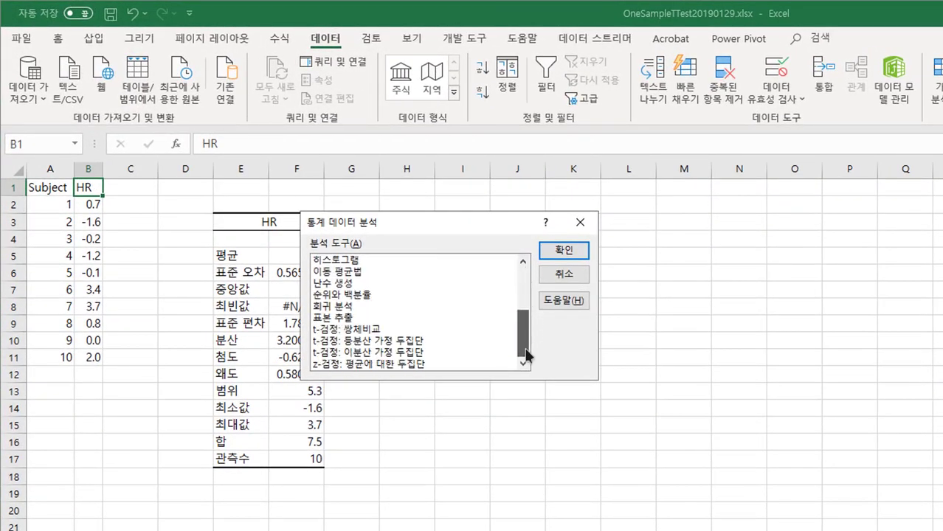
pyautogui.moveTo(526, 357); pyautogui.dragTo(526, 359)
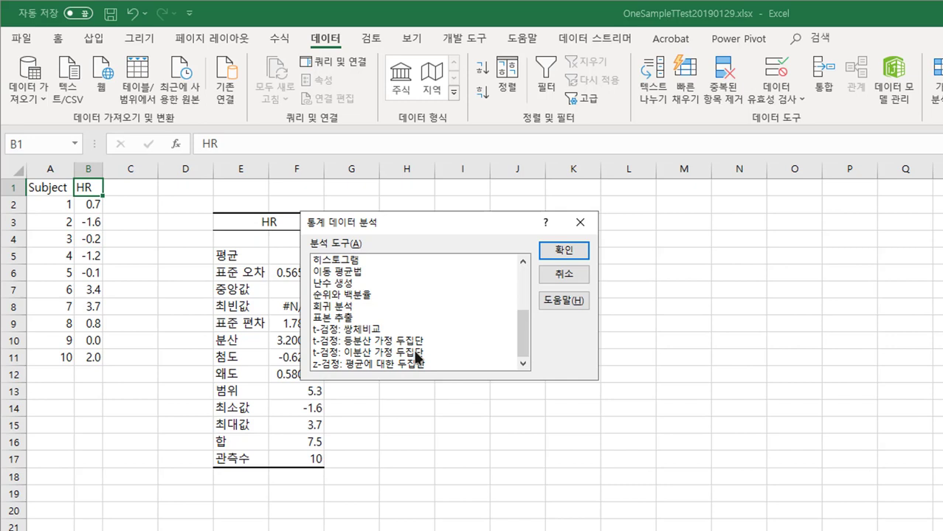
pyautogui.click(574, 274)
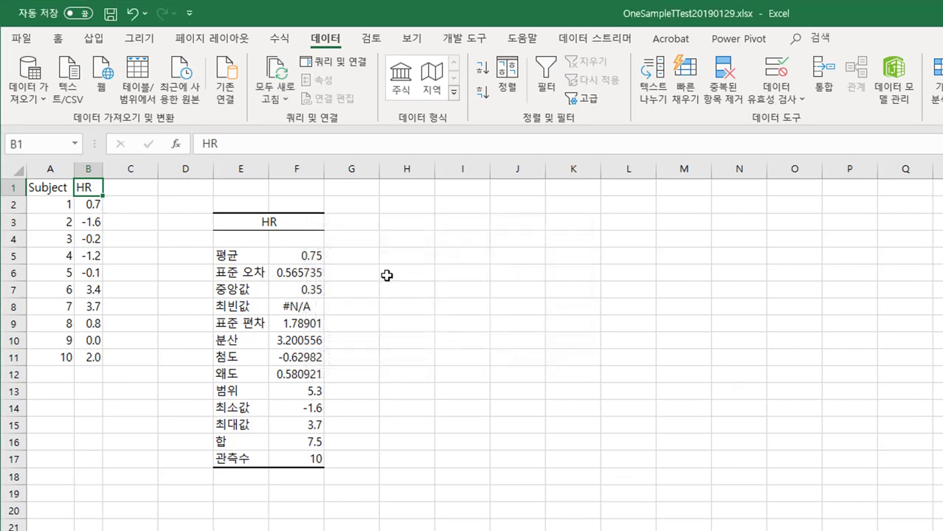
pyautogui.click(118, 193)
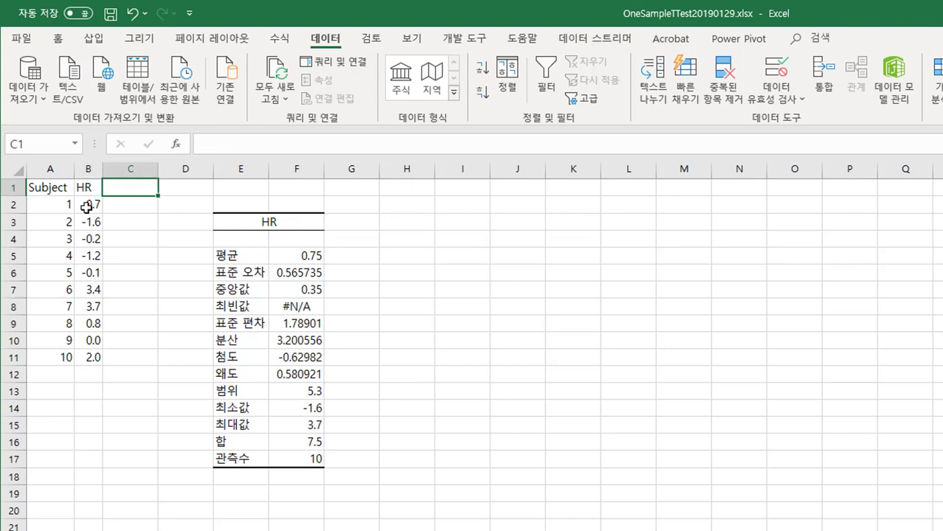
pyautogui.moveTo(89, 206); pyautogui.dragTo(91, 361)
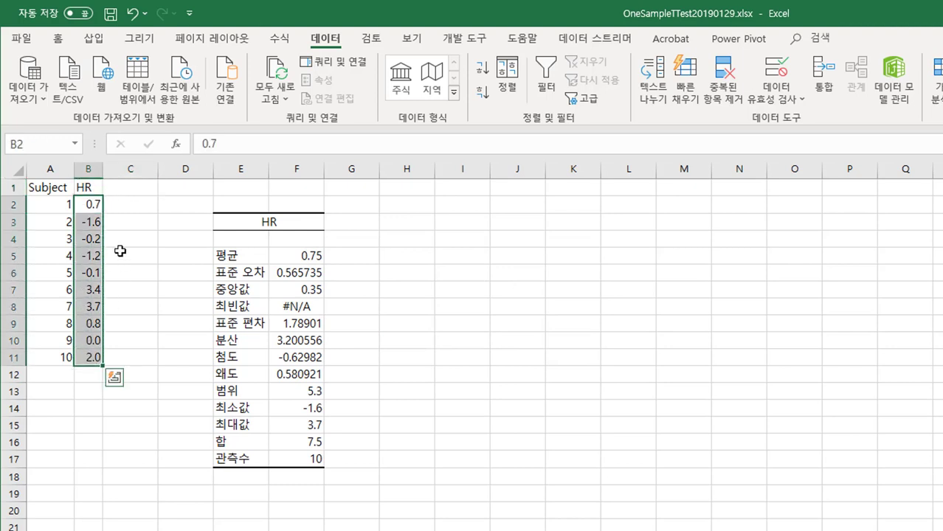
pyautogui.click(138, 203)
pyautogui.moveTo(138, 203); pyautogui.dragTo(141, 355)
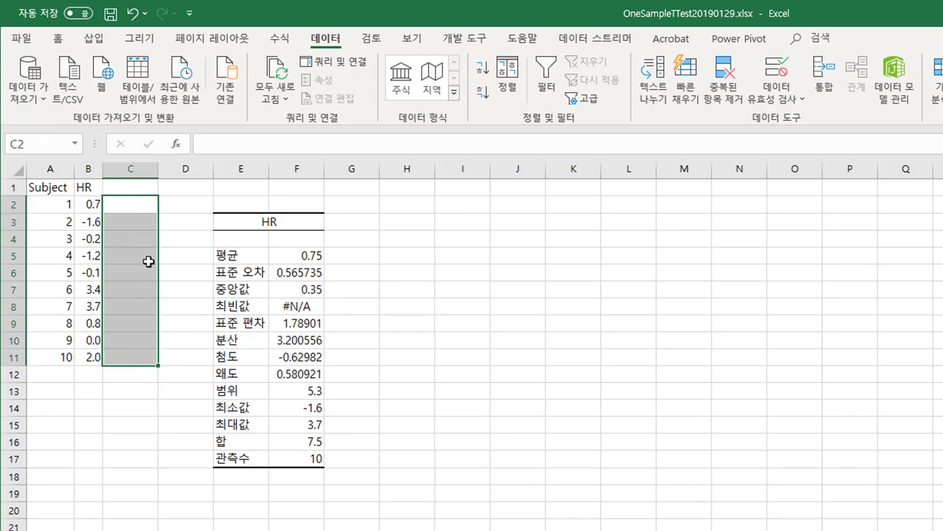
pyautogui.moveTo(88, 204); pyautogui.dragTo(91, 357)
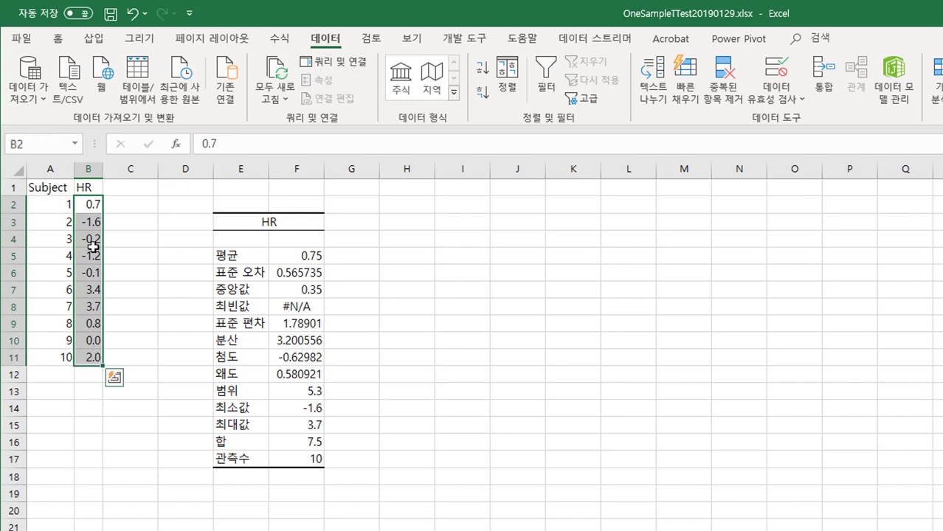
pyautogui.click(88, 188)
pyautogui.moveTo(88, 204); pyautogui.dragTo(90, 357)
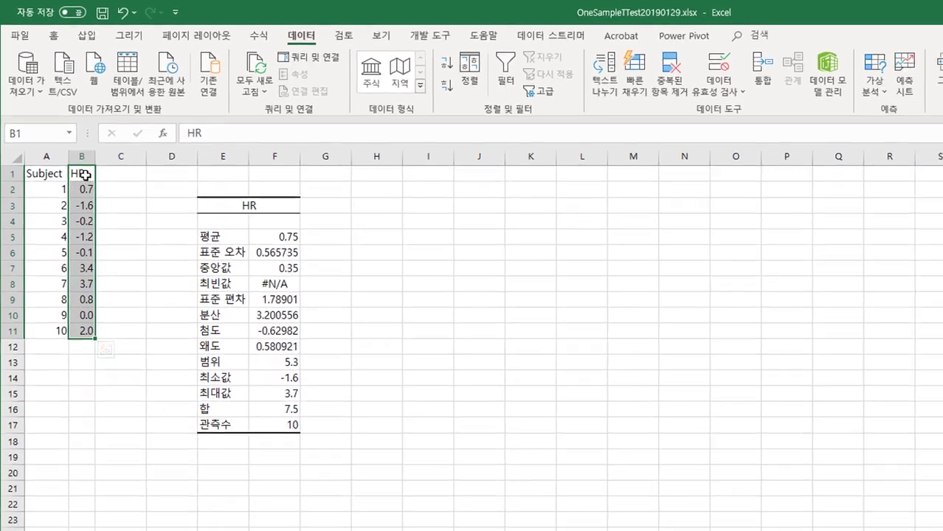
# Step: Check the available data analysis tools for one suited to a single HR sample, and close the list
pyautogui.click(89, 188)
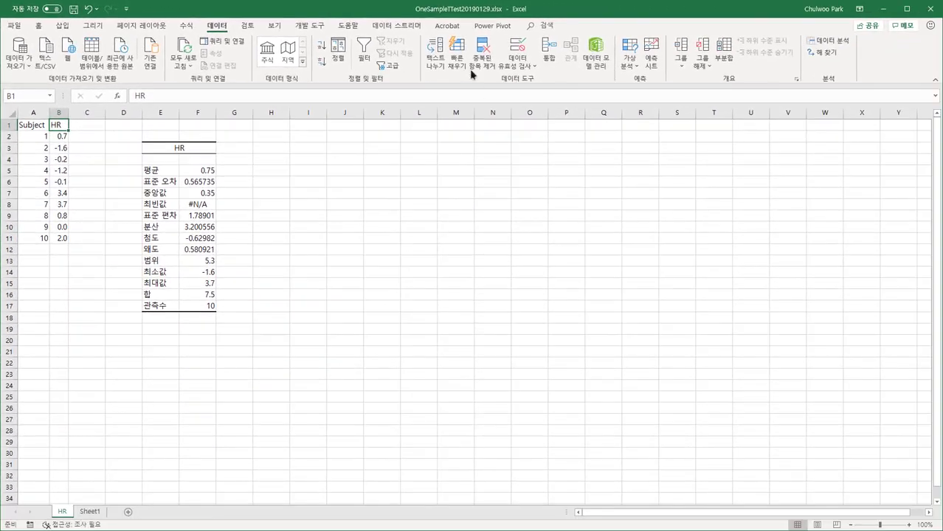
pyautogui.click(828, 41)
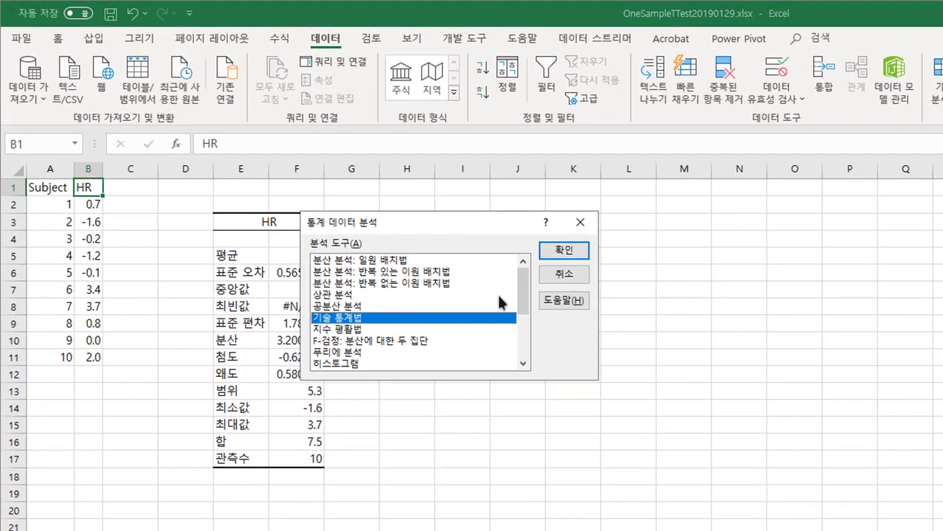
pyautogui.moveTo(436, 260); pyautogui.dragTo(386, 302)
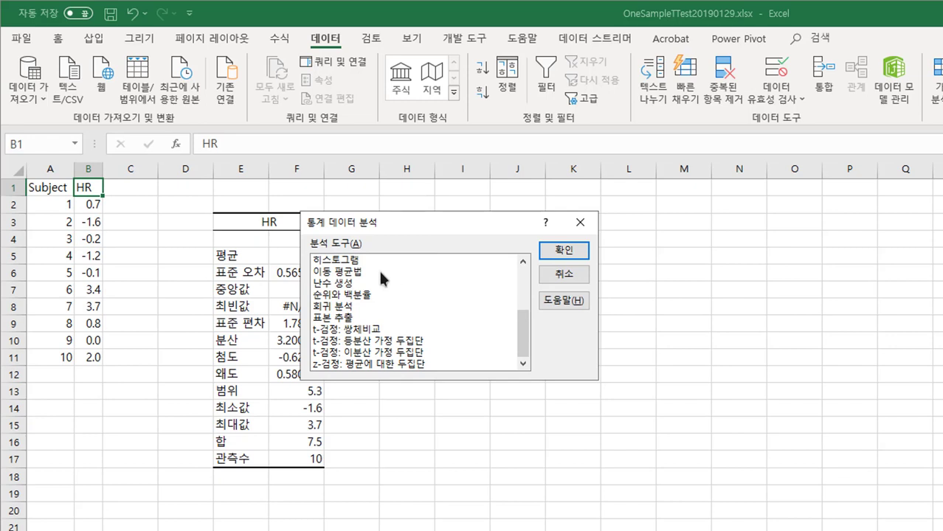
pyautogui.click(568, 274)
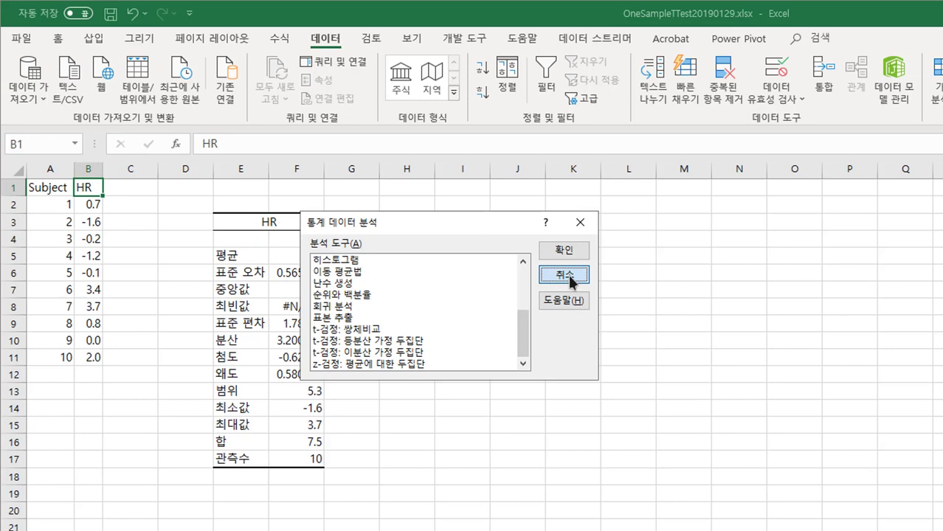
# Step: Add a dummy second variable beside HR, with the header [2] in C1 and 0 in both C2 and C3
pyautogui.click(136, 193)
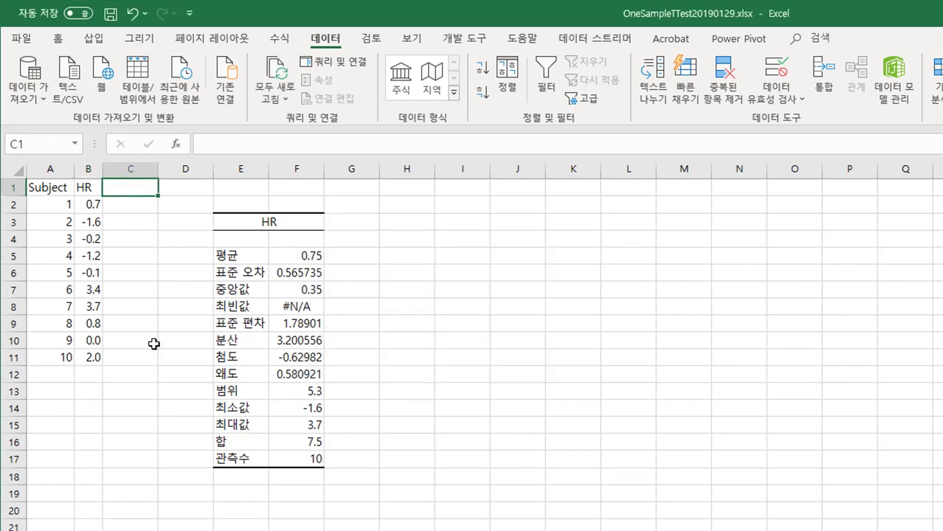
pyautogui.write('[2]')
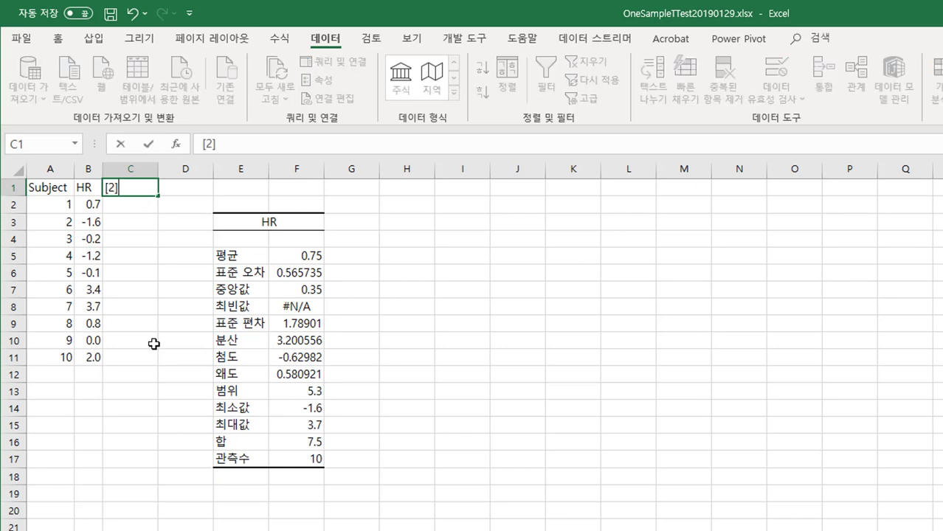
pyautogui.press('Return')
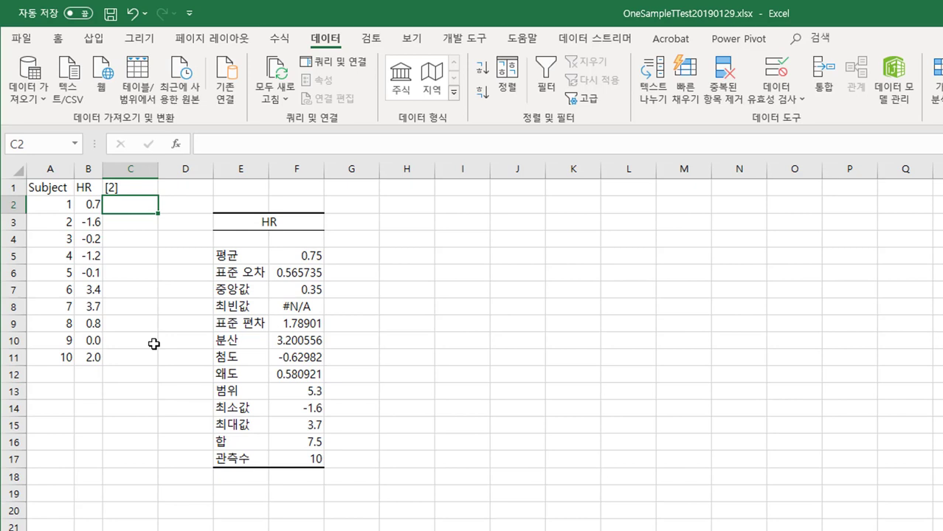
pyautogui.write('0')
pyautogui.press('Return')
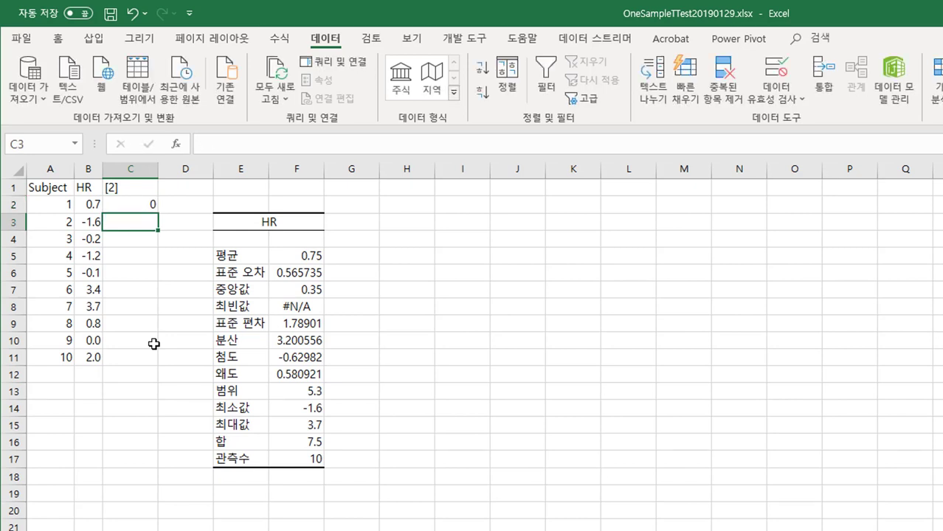
pyautogui.write('0')
pyautogui.press('Return')
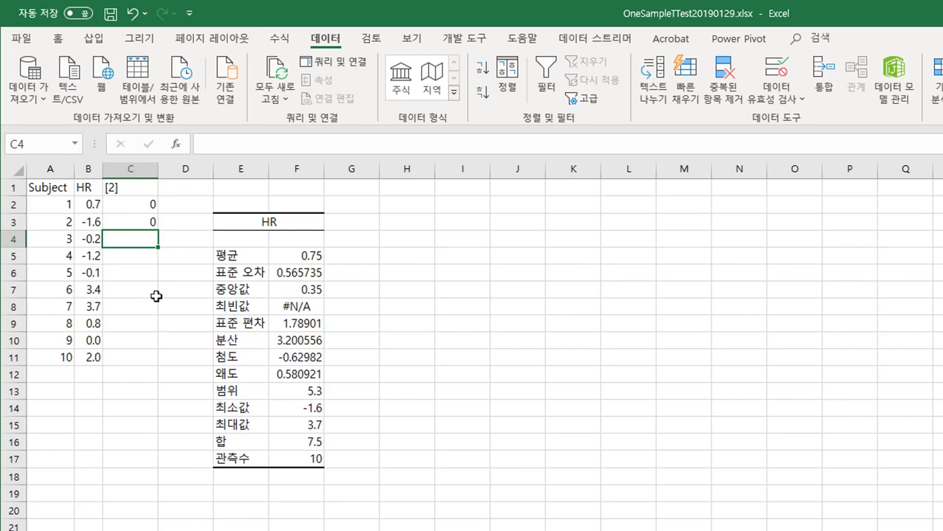
pyautogui.moveTo(147, 238); pyautogui.dragTo(150, 357)
pyautogui.click(193, 295)
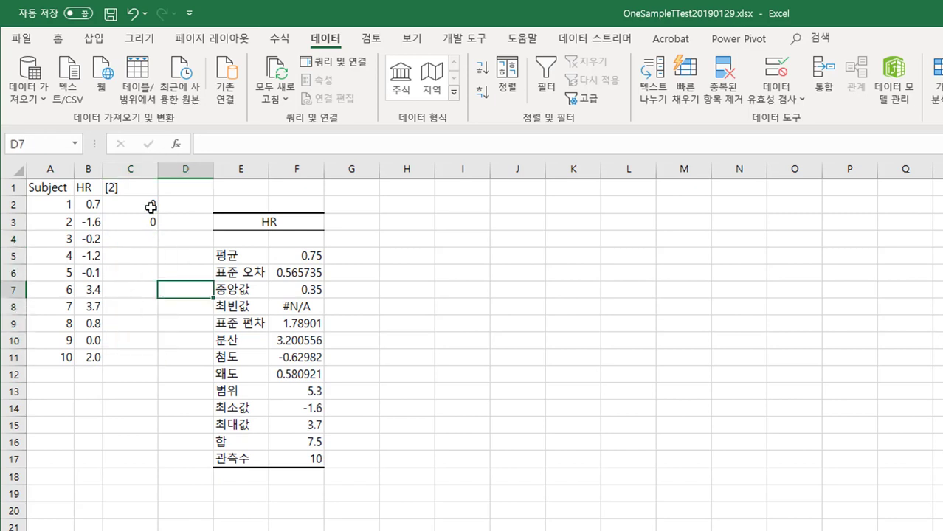
# Step: Start the two-sample t-test assuming unequal variances (t-검정: 이분산 가정 두집단) from the data analysis tools
pyautogui.click(145, 206)
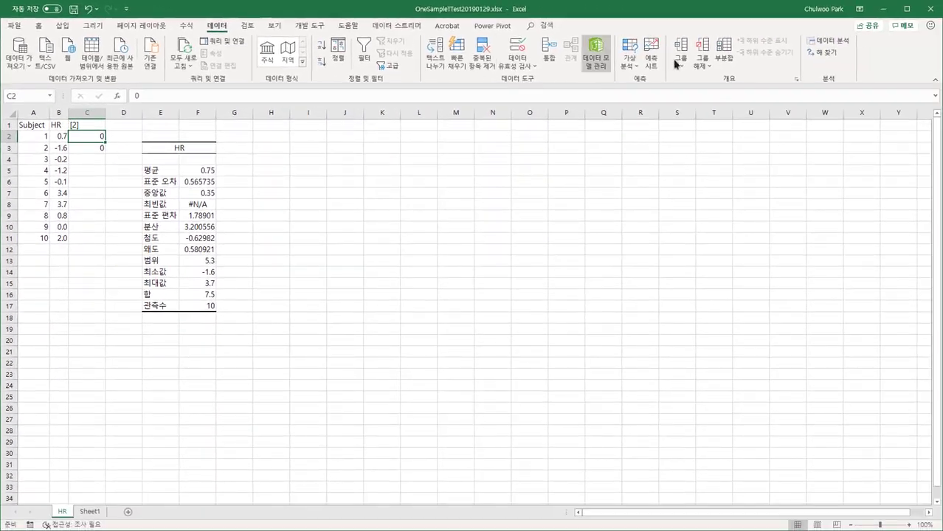
pyautogui.click(828, 42)
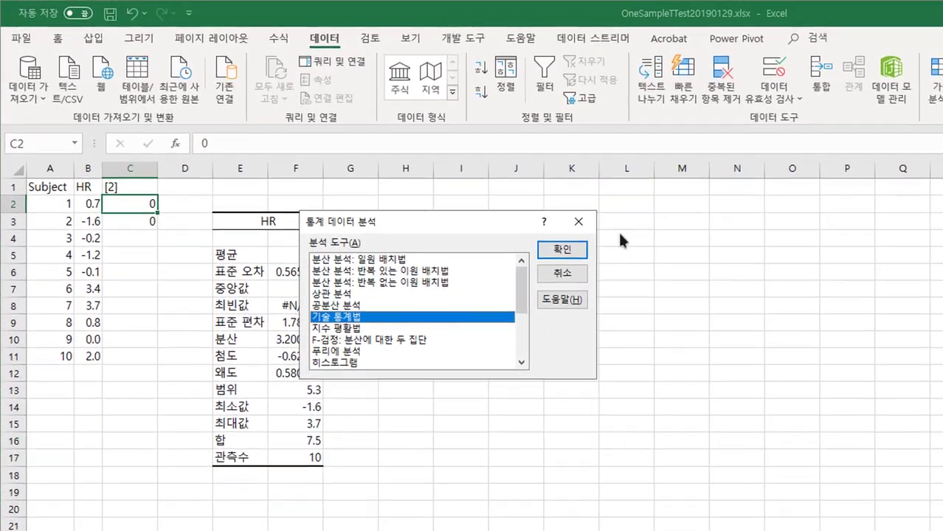
pyautogui.moveTo(527, 306); pyautogui.dragTo(524, 367)
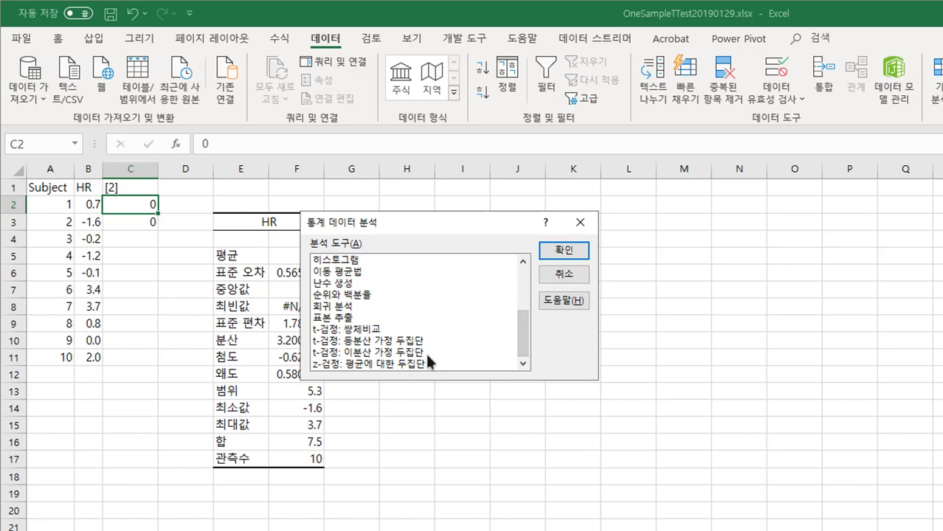
pyautogui.click(359, 353)
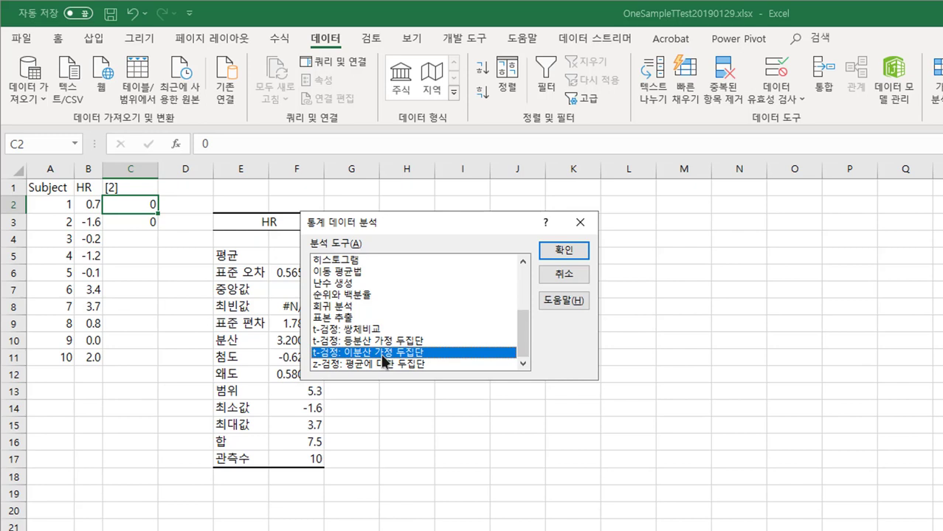
pyautogui.click(565, 251)
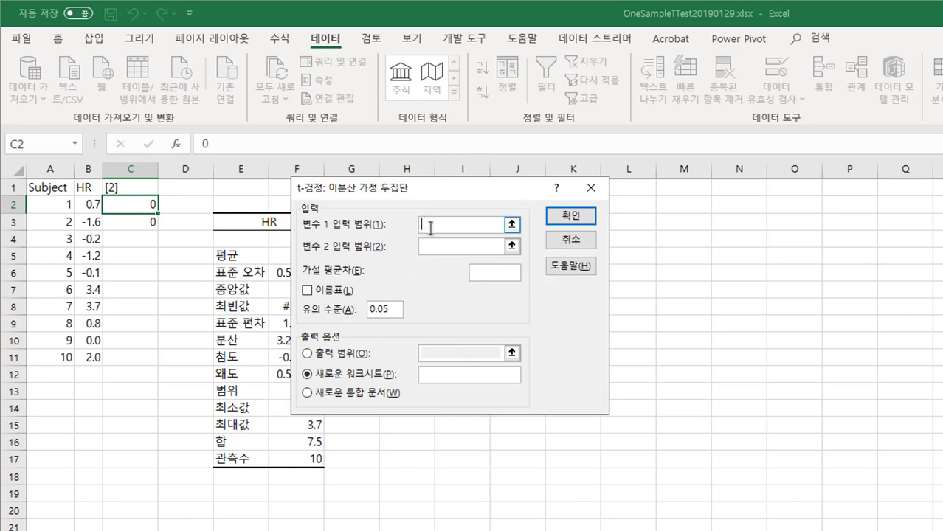
# Step: Set the variable 1 range to $B$1:$B$11 and the variable 2 range to $C$1:$C$3
pyautogui.moveTo(87, 188); pyautogui.dragTo(88, 357)
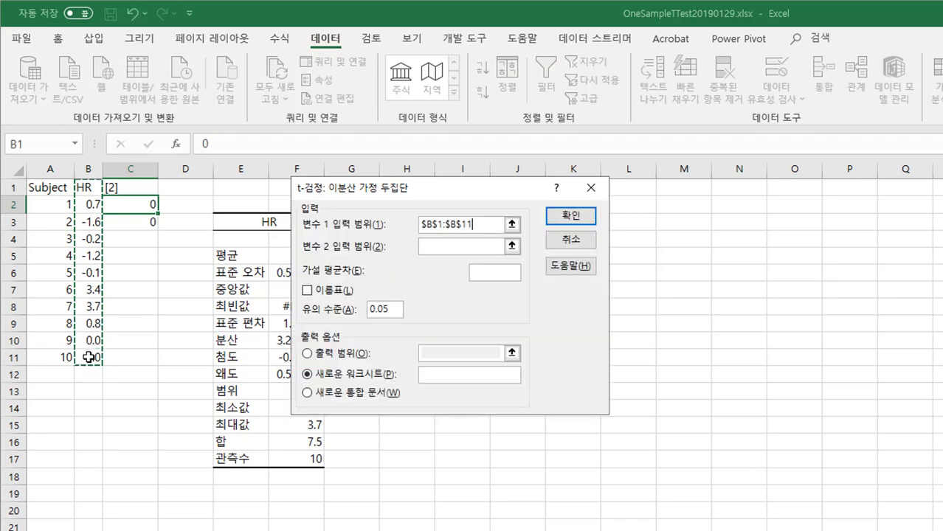
pyautogui.click(448, 248)
pyautogui.moveTo(138, 187); pyautogui.dragTo(137, 222)
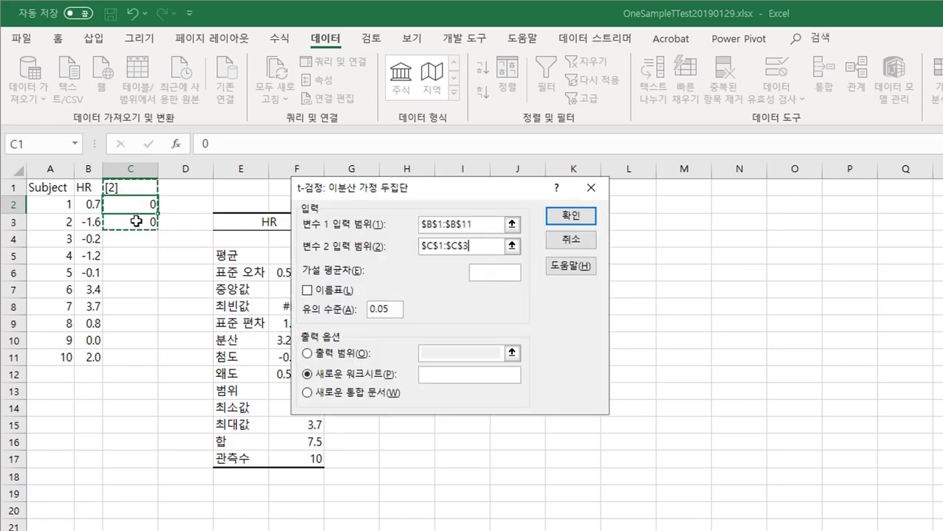
# Step: Set the hypothesized mean difference (가설 평균차) to 0 and treat the first row as labels (이름표)
pyautogui.click(490, 273)
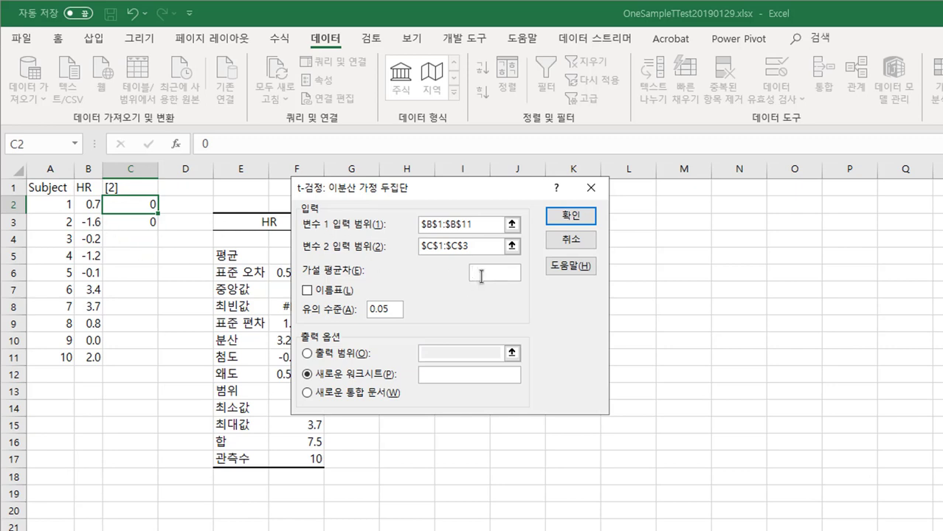
pyautogui.moveTo(464, 195); pyautogui.dragTo(537, 230)
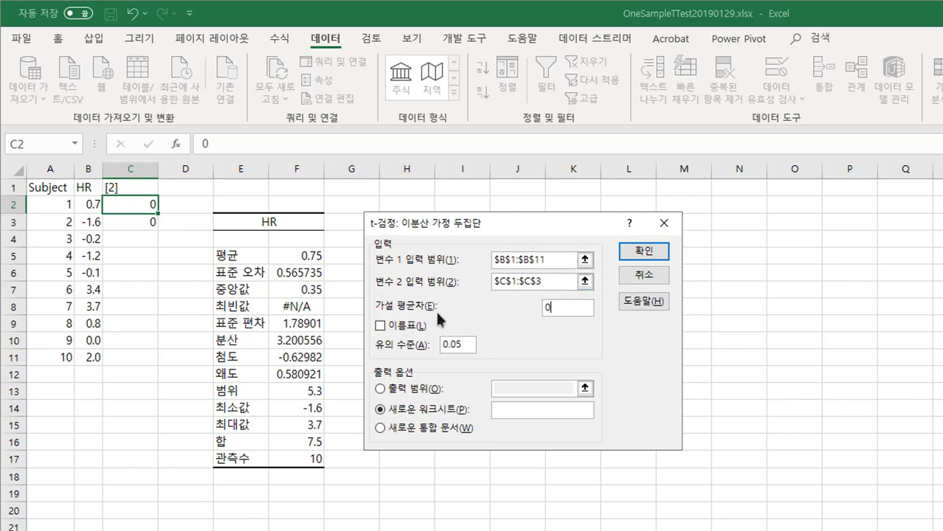
pyautogui.click(380, 327)
# Step: Set the t-test's output range to $H$3 and run the analysis
pyautogui.moveTo(500, 221); pyautogui.dragTo(671, 260)
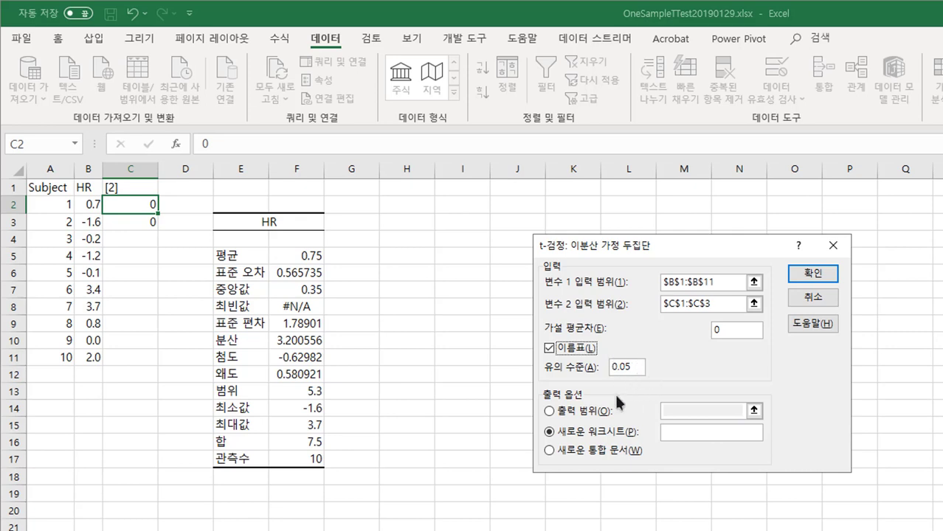
pyautogui.click(550, 411)
pyautogui.click(680, 411)
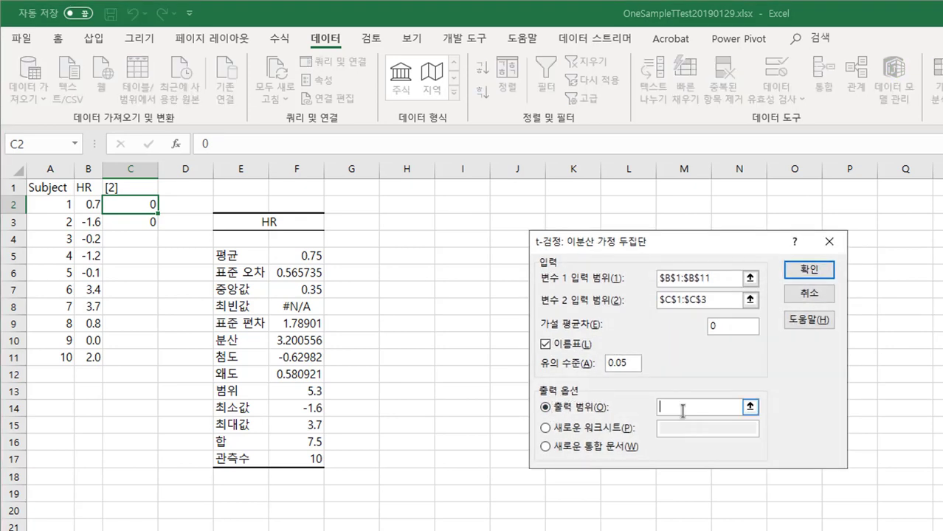
pyautogui.click(412, 221)
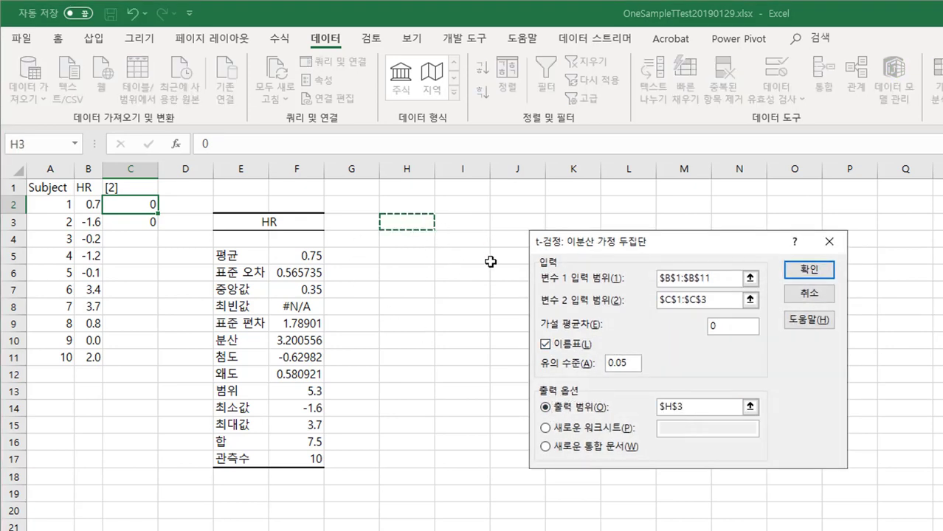
pyautogui.click(802, 272)
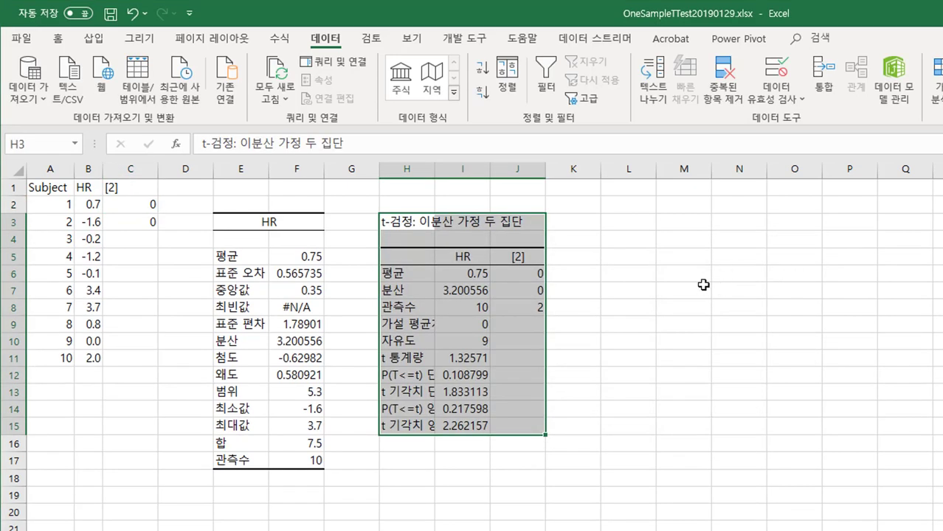
# Step: Change the t-test table's title in H3 to "t-검정: 일변량"
pyautogui.click(397, 228)
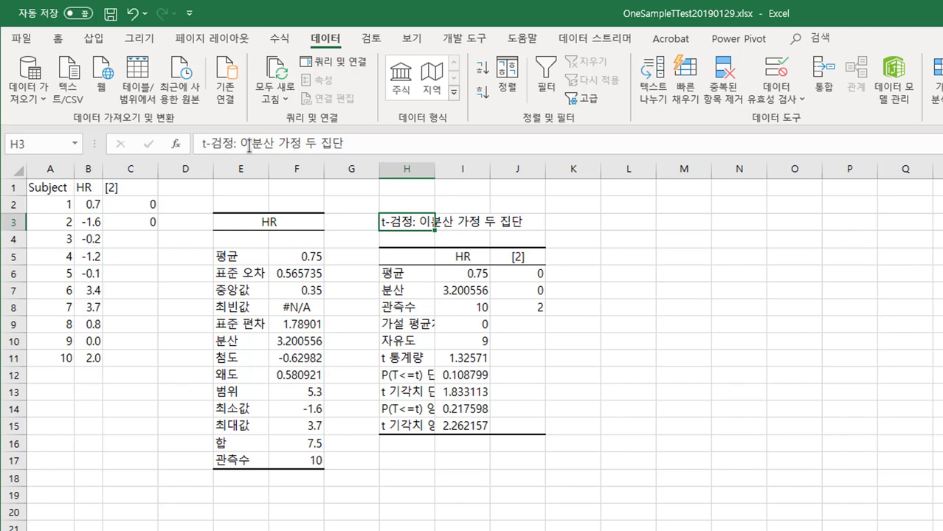
pyautogui.moveTo(239, 144); pyautogui.dragTo(373, 149)
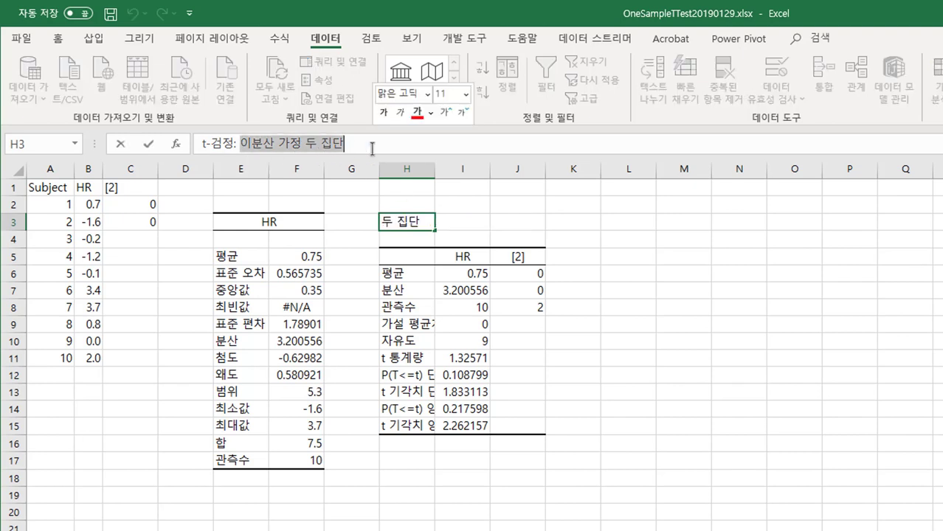
pyautogui.write('dl')
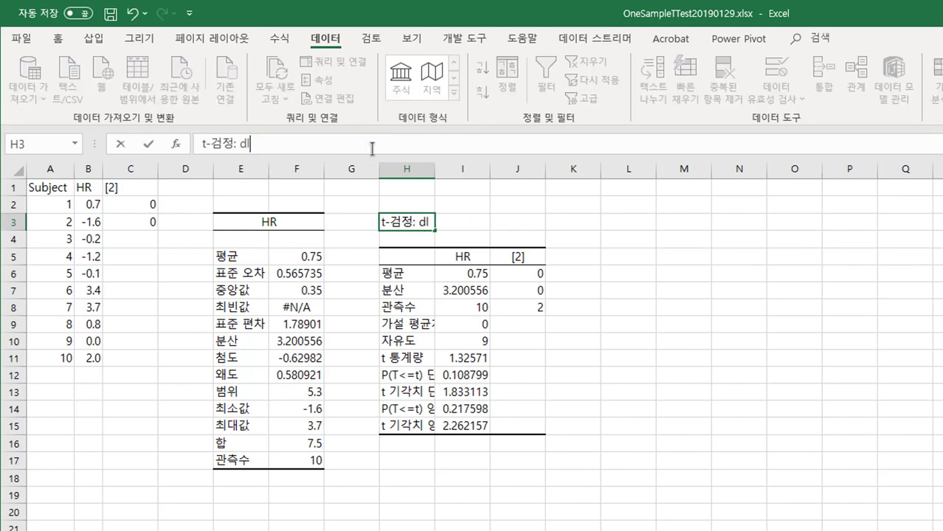
pyautogui.press('BackSpace')
pyautogui.press('BackSpace')
pyautogui.write('일변량')
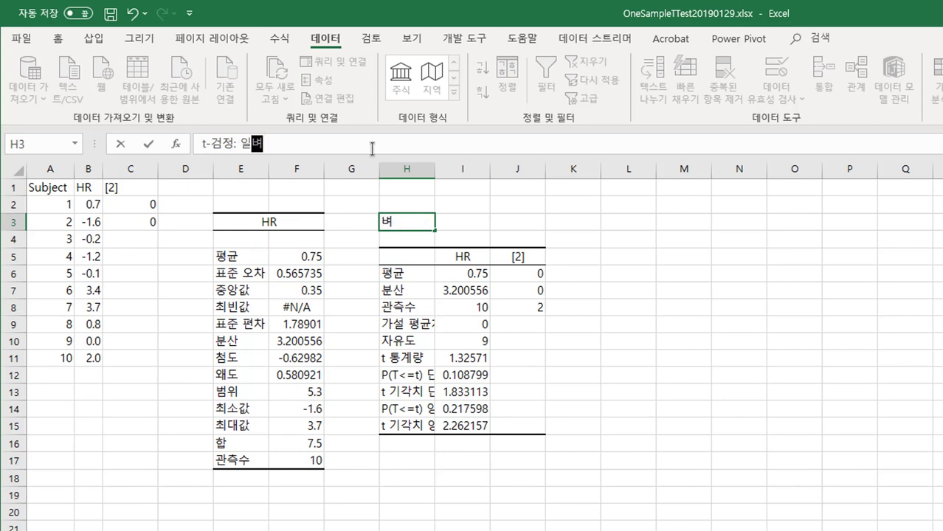
pyautogui.press('Return')
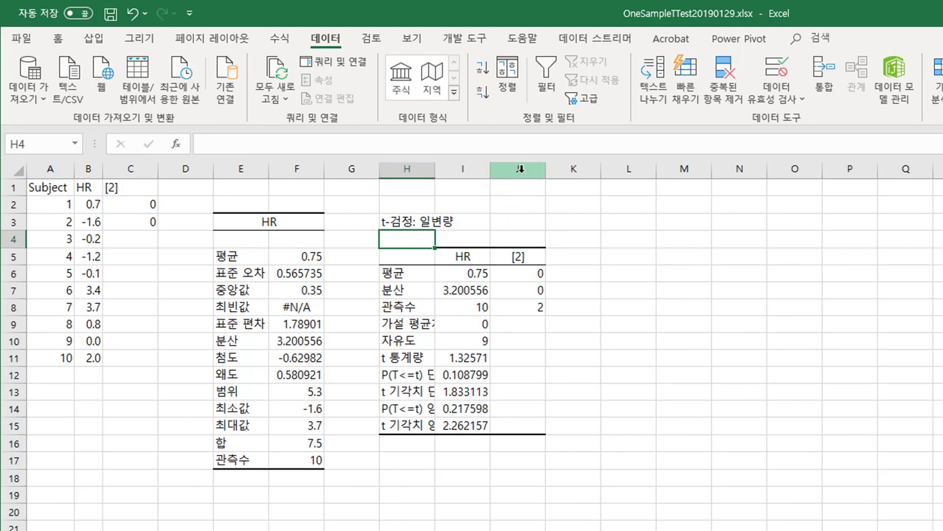
# Step: Delete column J with the dummy [2] results and widen column H to fit the t-test labels
pyautogui.click(520, 169)
pyautogui.rightClick(520, 171)
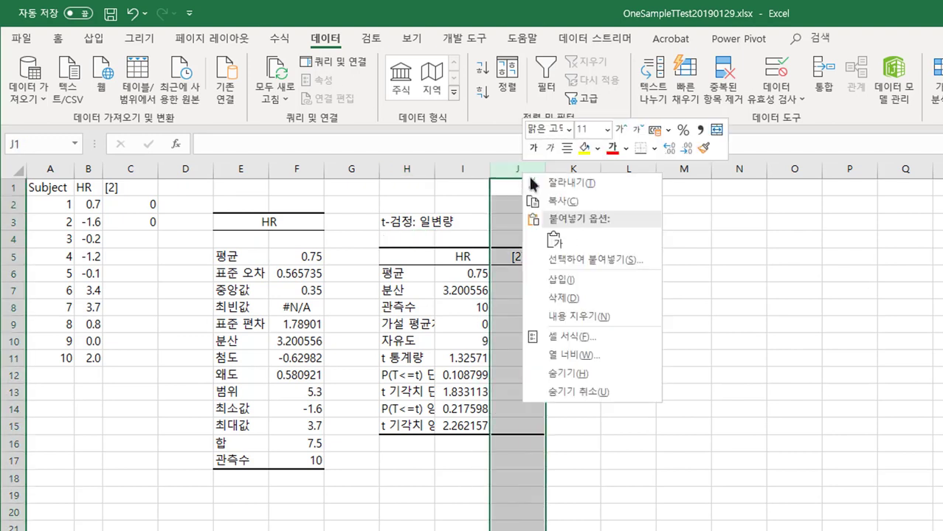
pyautogui.click(598, 295)
pyautogui.click(501, 357)
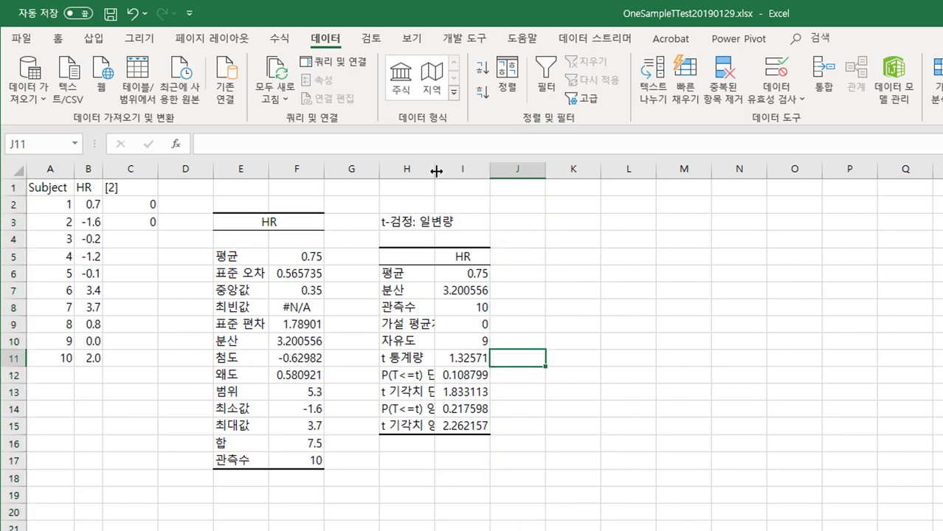
pyautogui.moveTo(435, 169); pyautogui.dragTo(456, 169)
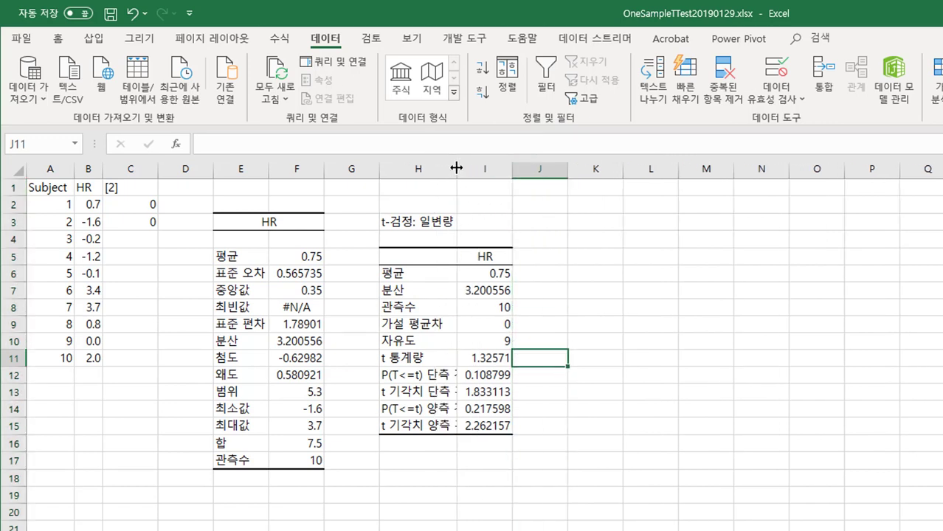
pyautogui.doubleClick(456, 169)
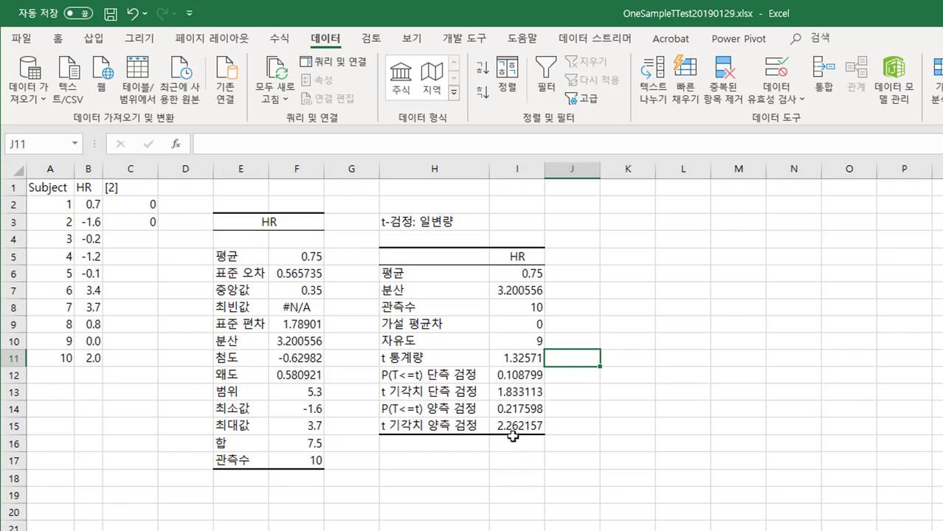
# Step: Review the t-test's mean, variance, hypothesized difference, degrees of freedom and t statistic, relating the variance to the summary's standard deviation
pyautogui.click(507, 274)
pyautogui.click(505, 290)
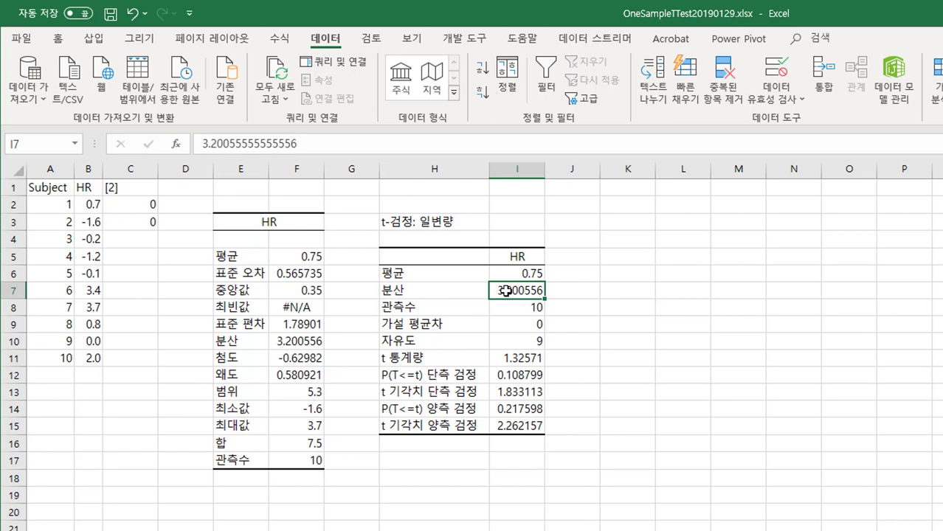
pyautogui.click(236, 327)
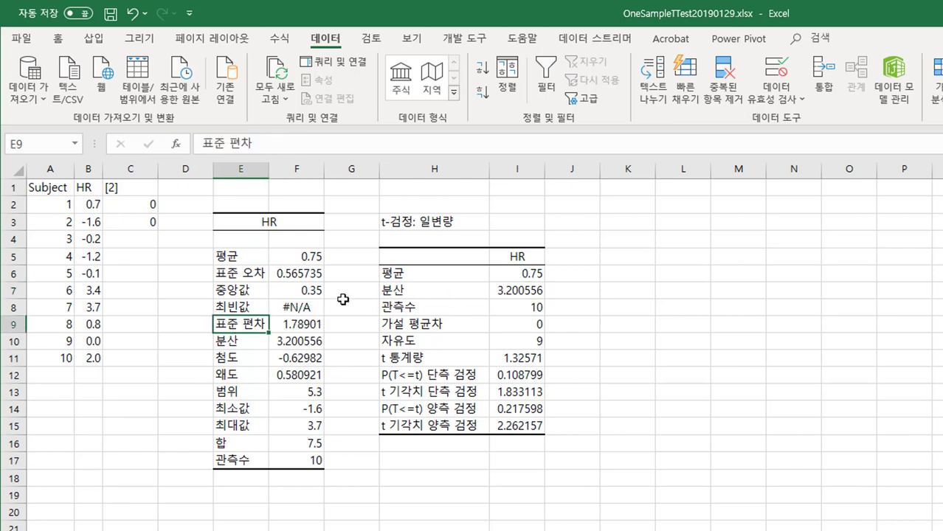
pyautogui.click(513, 289)
pyautogui.click(516, 324)
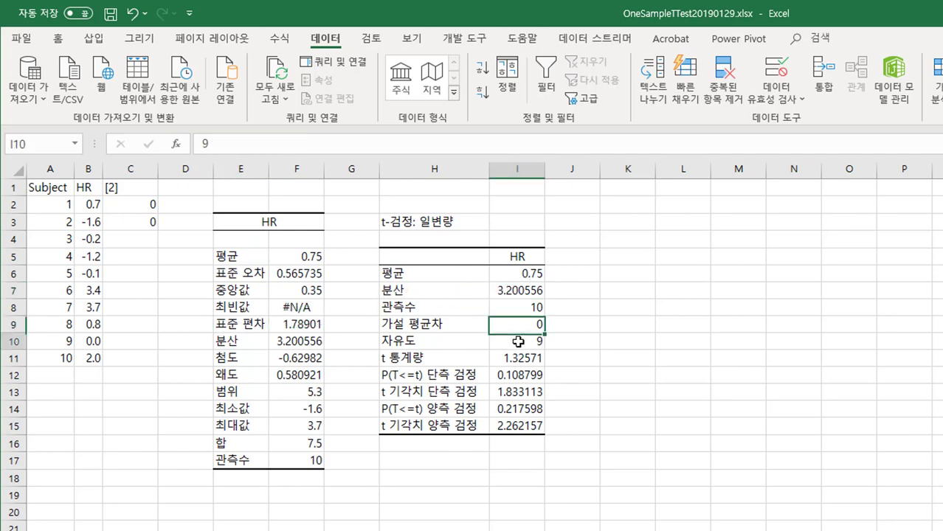
pyautogui.click(519, 338)
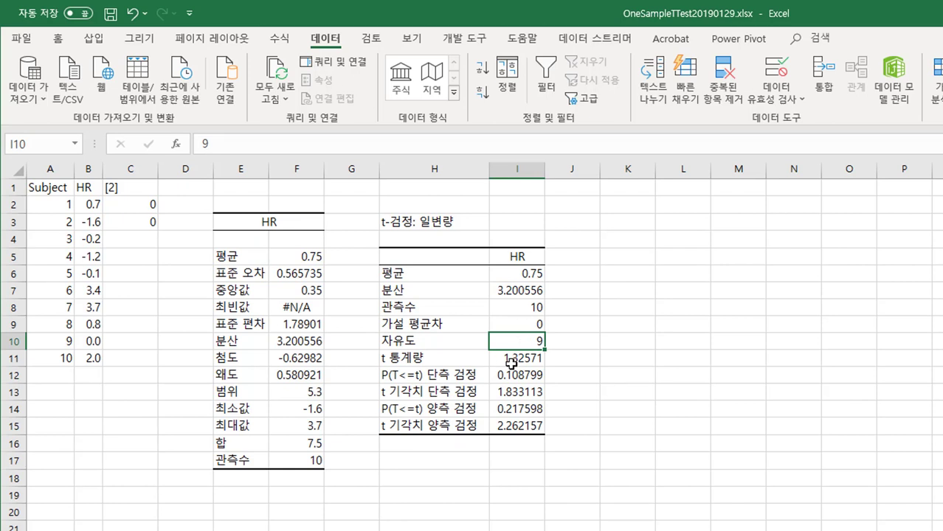
pyautogui.click(512, 359)
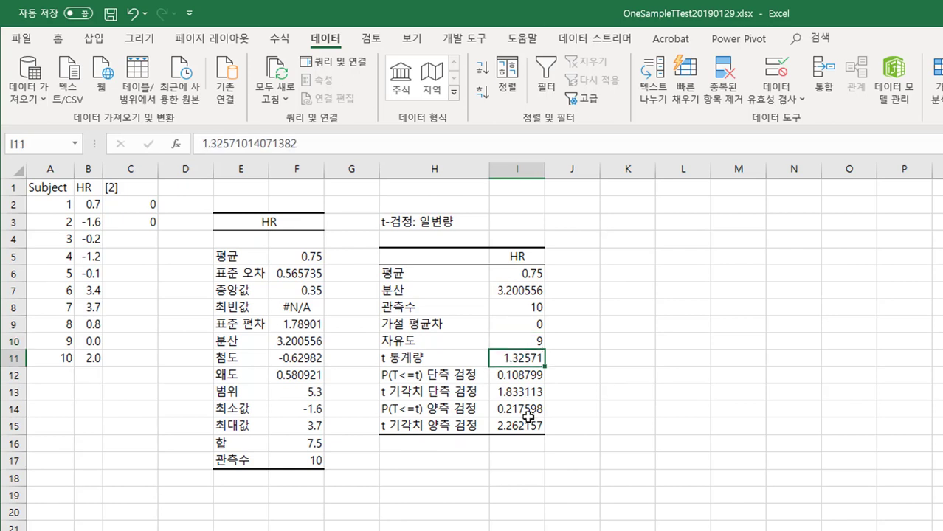
# Step: Examine the t statistic and degrees of freedom alongside the two-tailed p-value and critical value in the t-test results
pyautogui.click(512, 276)
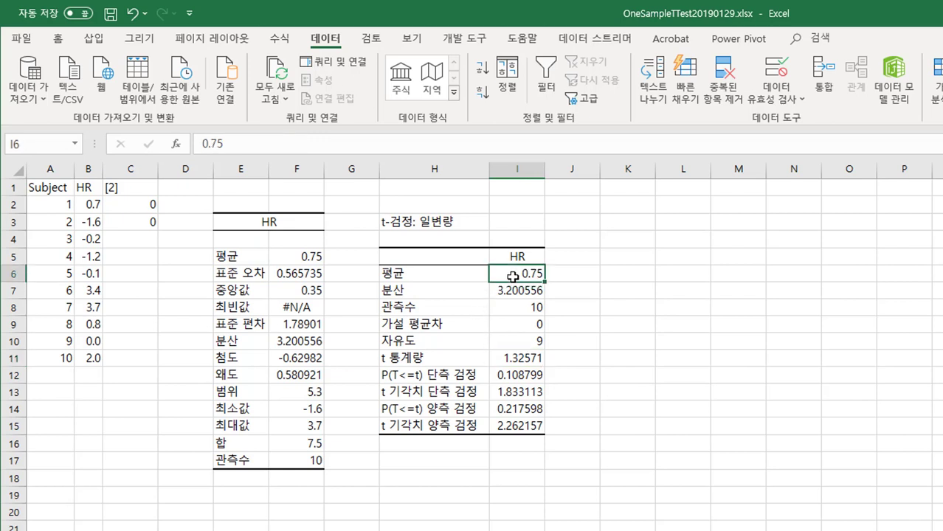
pyautogui.click(515, 293)
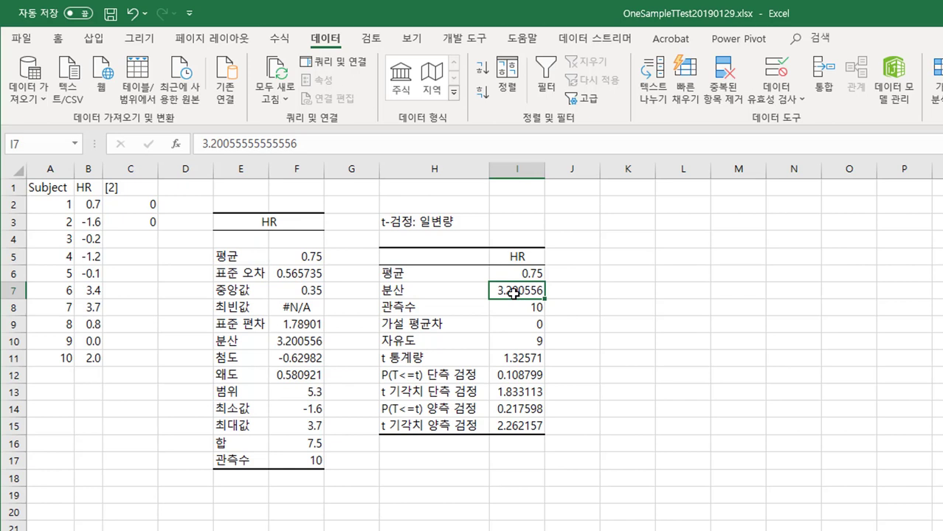
pyautogui.click(522, 357)
pyautogui.click(521, 339)
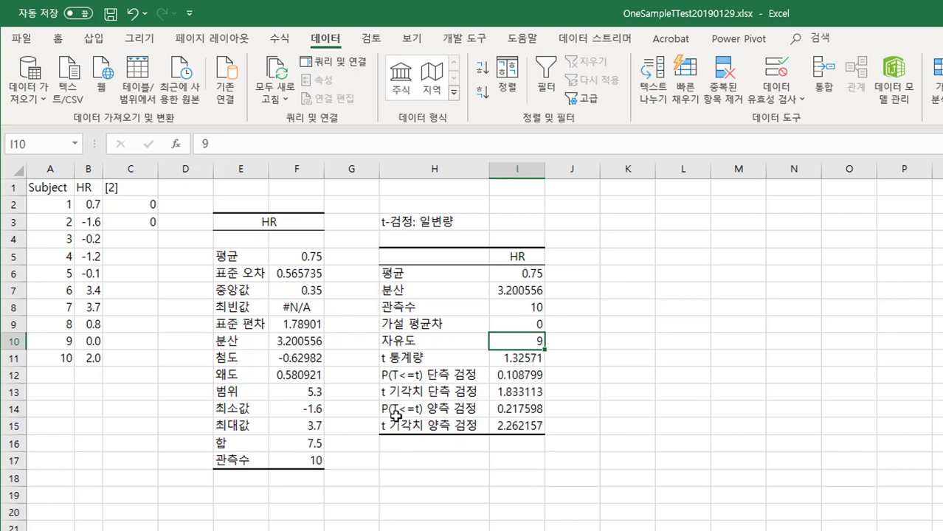
pyautogui.click(528, 409)
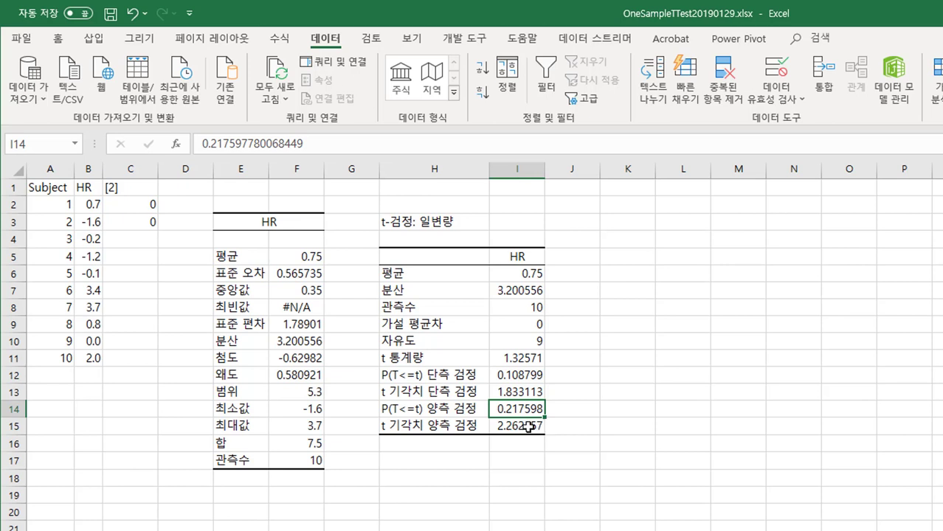
pyautogui.click(525, 427)
pyautogui.click(519, 408)
# Step: Compare the mean in both HR tables, and the t-test's variance with the summary's standard deviation
pyautogui.click(295, 260)
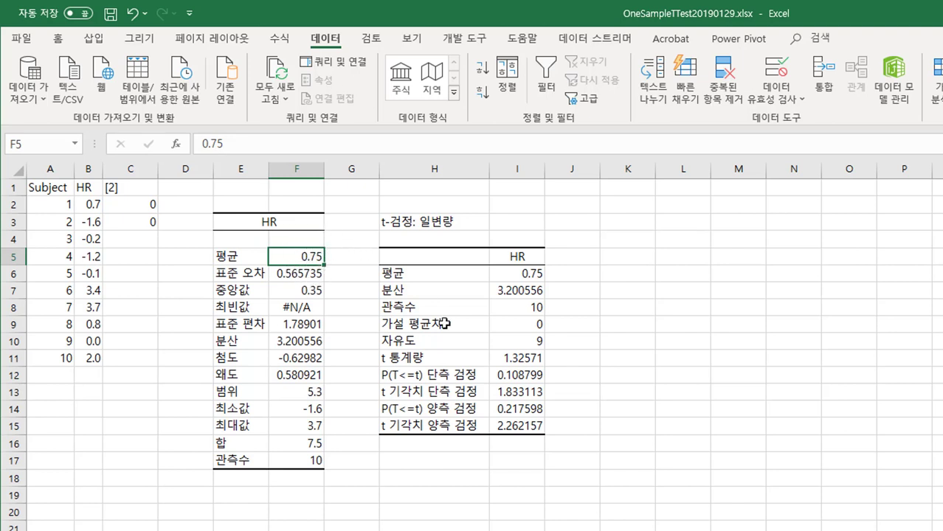
pyautogui.click(495, 454)
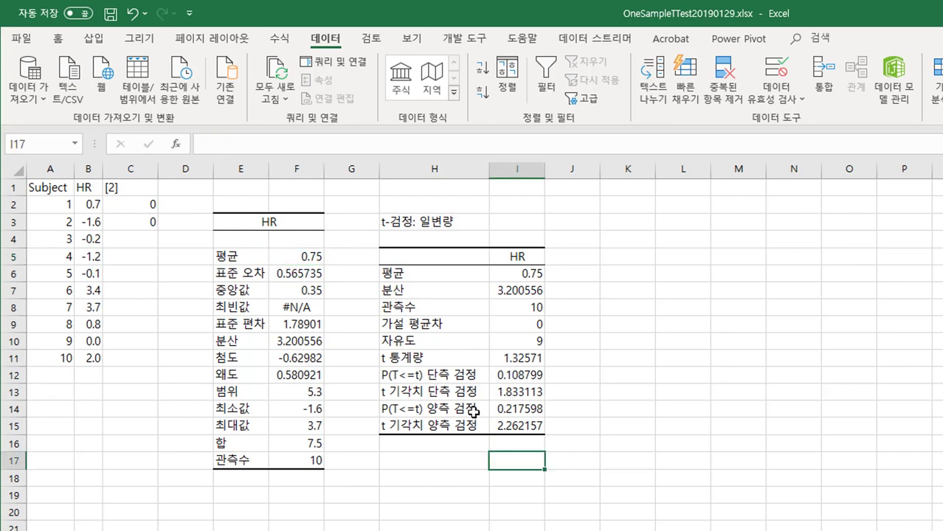
pyautogui.click(504, 274)
pyautogui.click(518, 289)
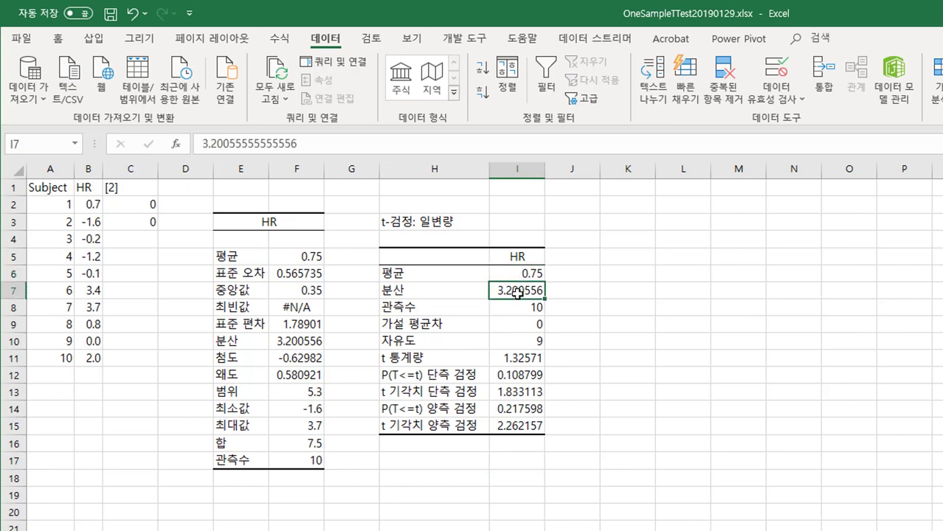
pyautogui.click(303, 325)
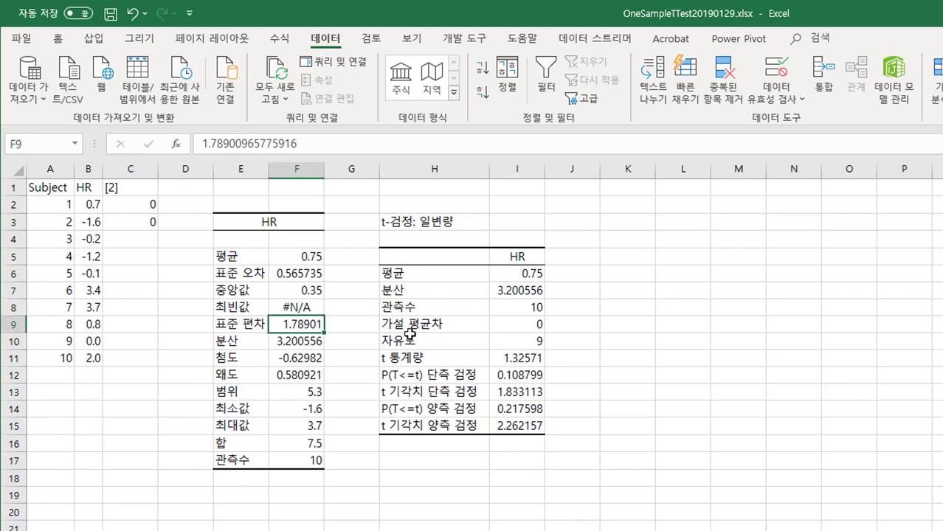
# Step: Review the t statistic, degrees of freedom and two-tailed p-value in the t-test results
pyautogui.click(515, 360)
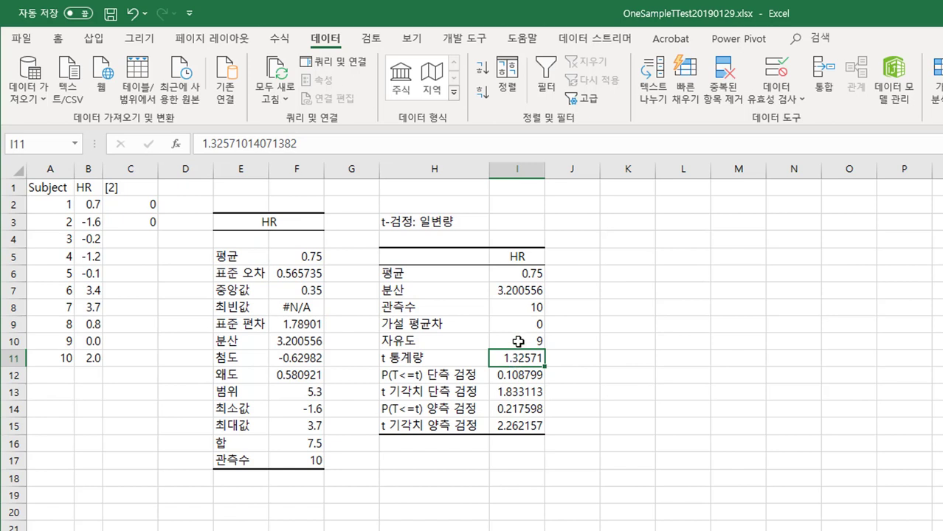
pyautogui.click(519, 342)
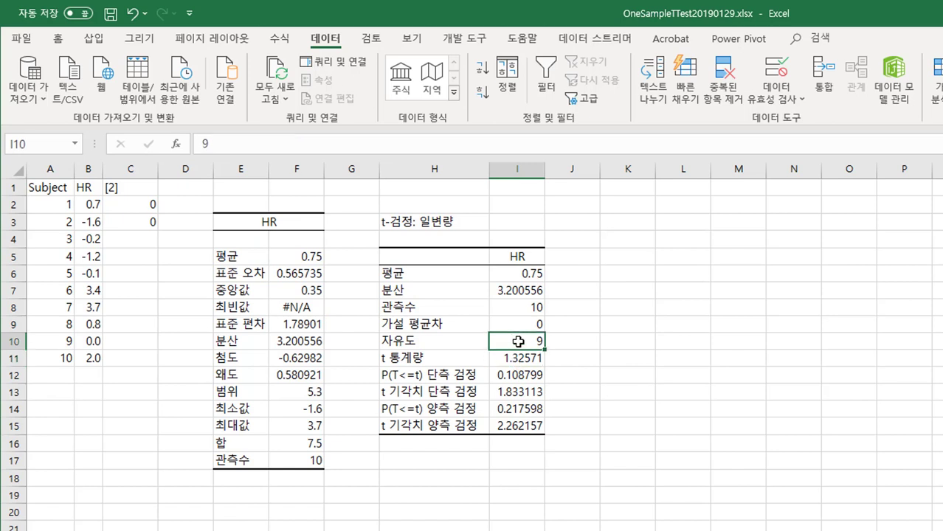
pyautogui.click(518, 411)
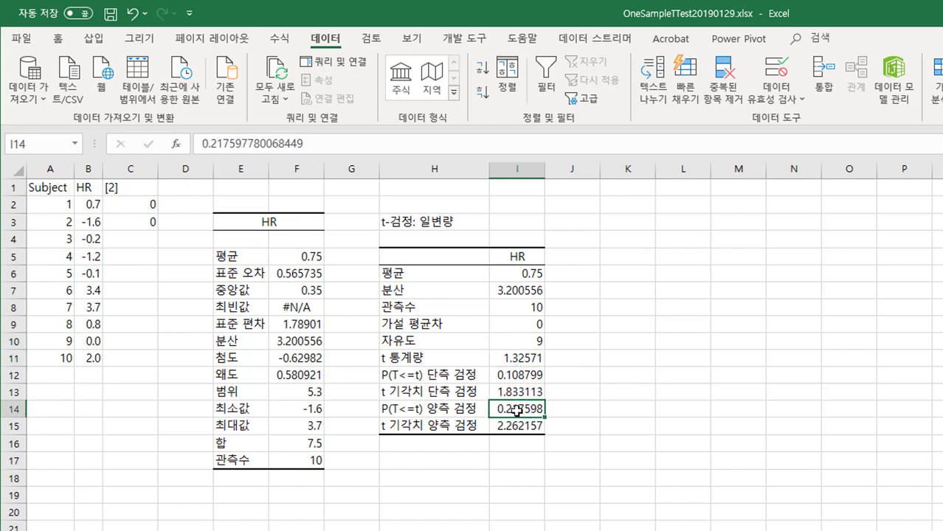
# Step: Label cell K3 "신뢰 구간" to head the confidence interval calculation
pyautogui.click(632, 228)
pyautogui.write('신뢰')
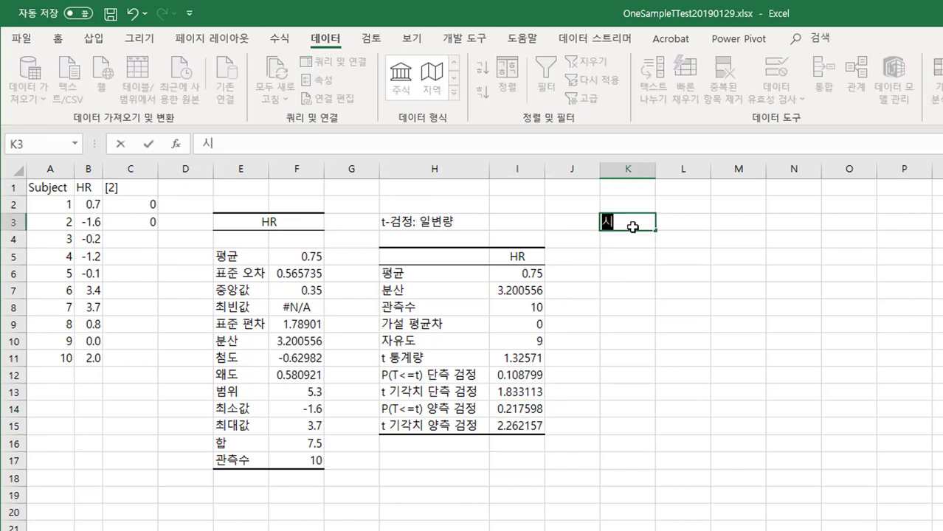
pyautogui.write(' 구간')
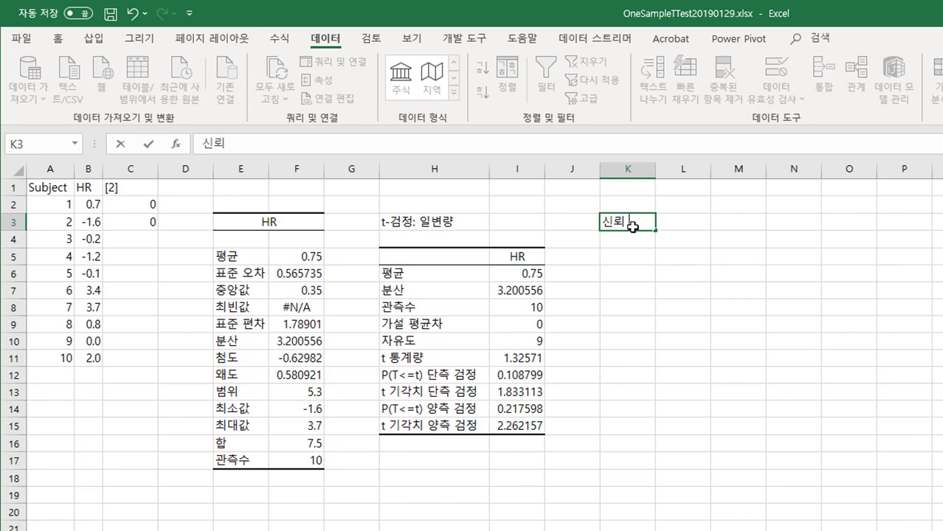
pyautogui.press('Return')
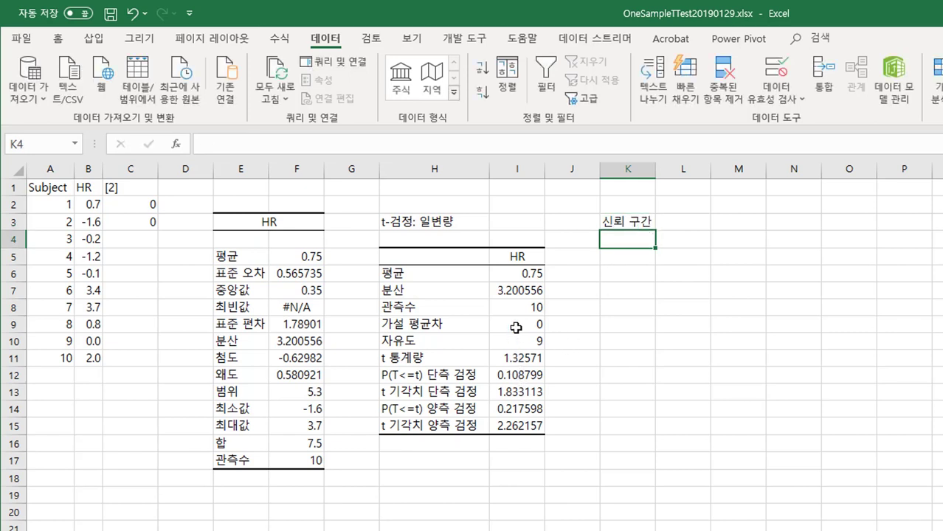
# Step: Calculate the confidence interval margin in K4 from the two-tailed critical value and standard error with =I15*(F9/SQRT(I8))
pyautogui.click(685, 204)
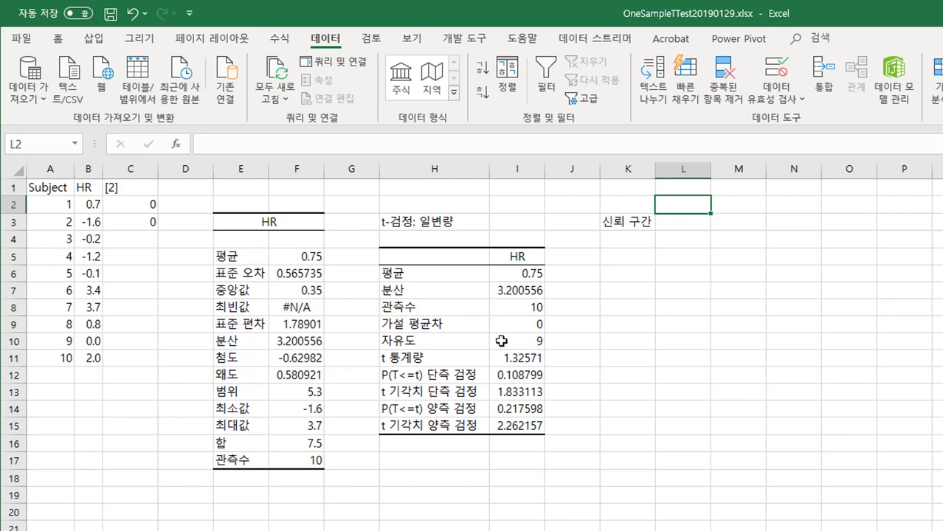
pyautogui.click(645, 256)
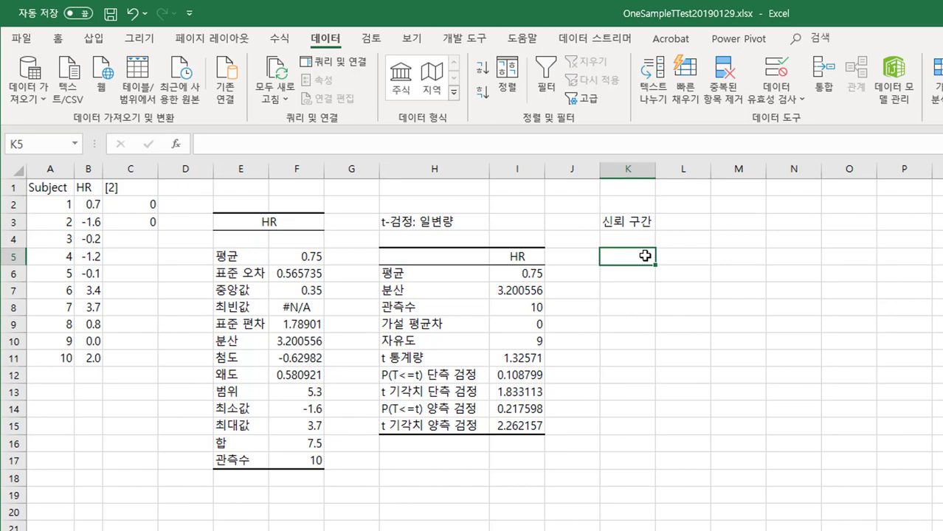
pyautogui.press('Up')
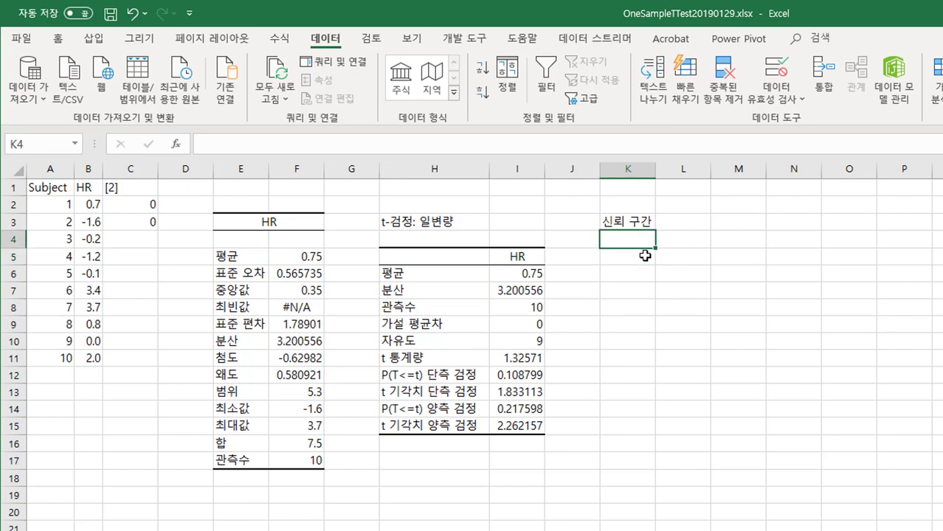
pyautogui.write('=')
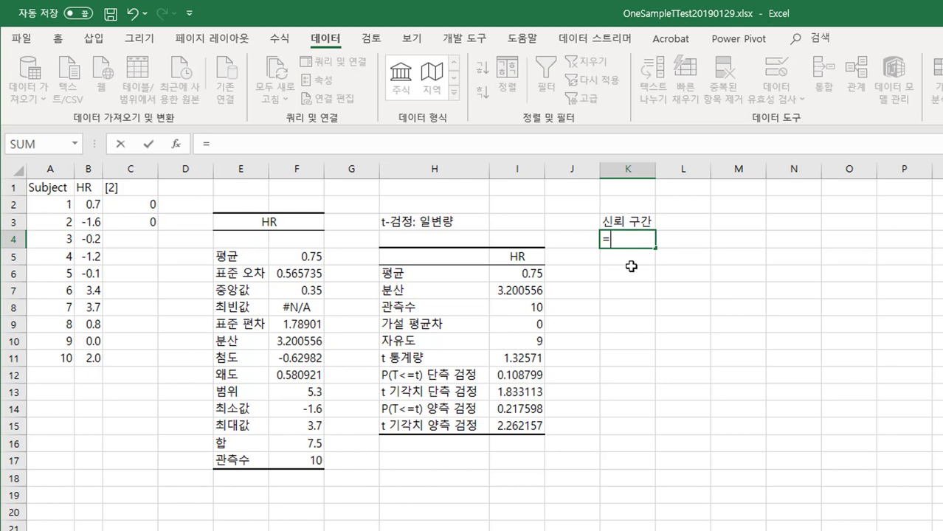
pyautogui.click(522, 426)
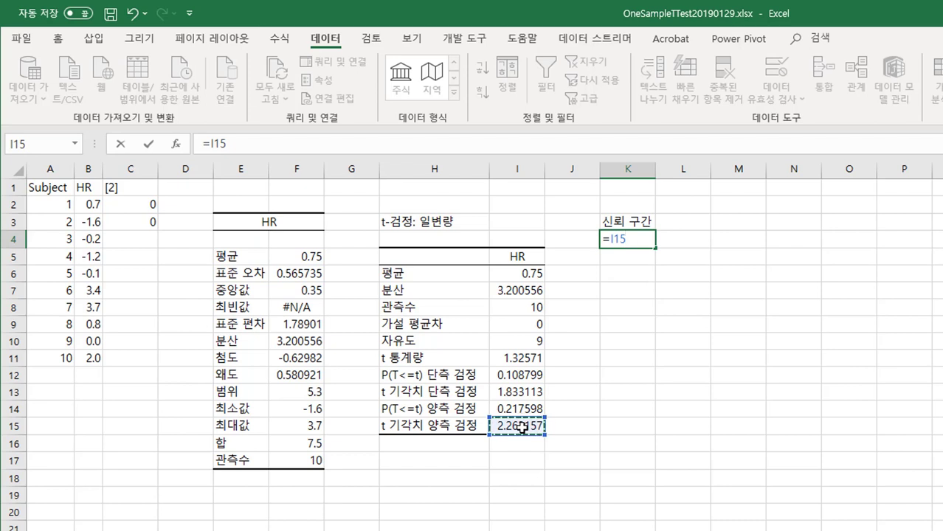
pyautogui.write('*')
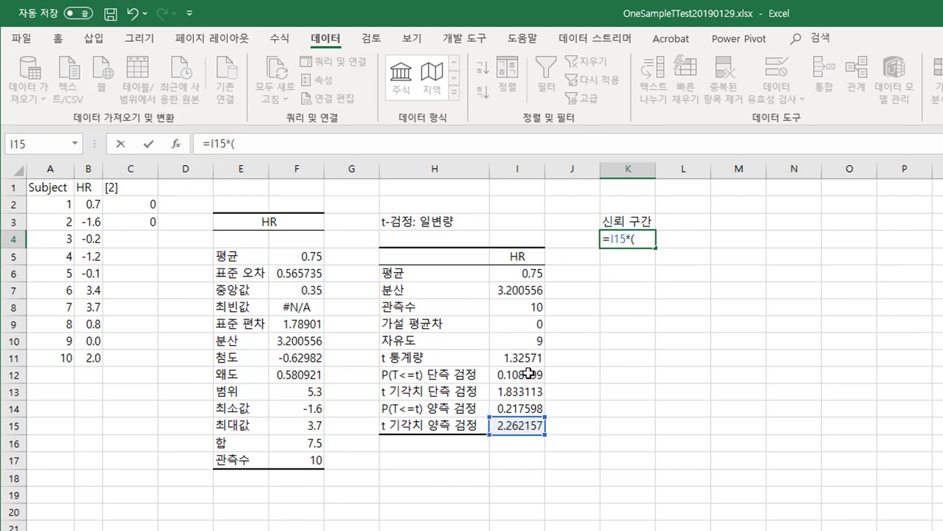
pyautogui.click(301, 327)
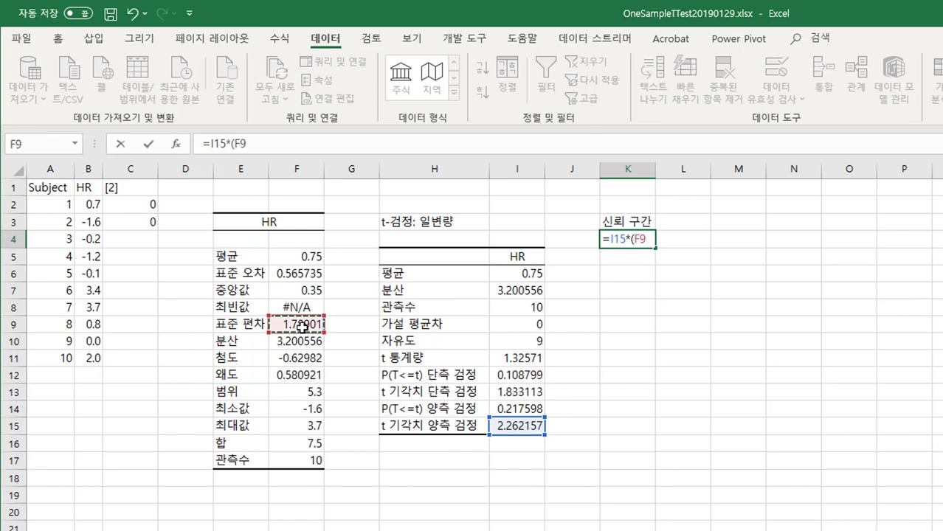
pyautogui.write('/')
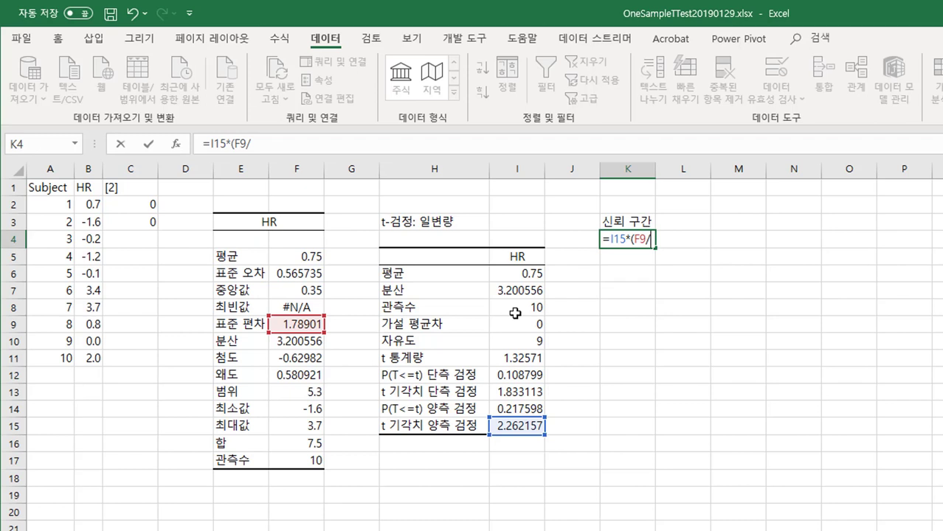
pyautogui.write('ㄴ')
pyautogui.write('s')
pyautogui.write('qrt')
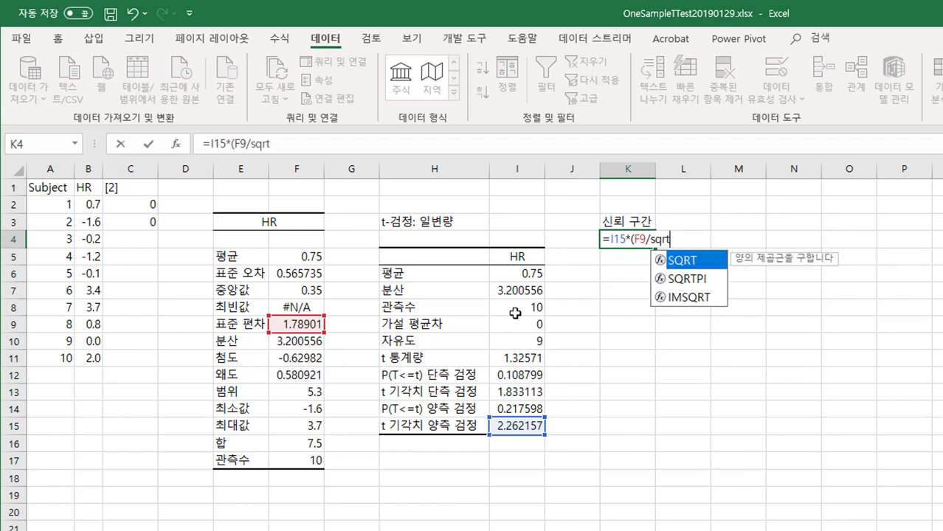
pyautogui.press('Tab')
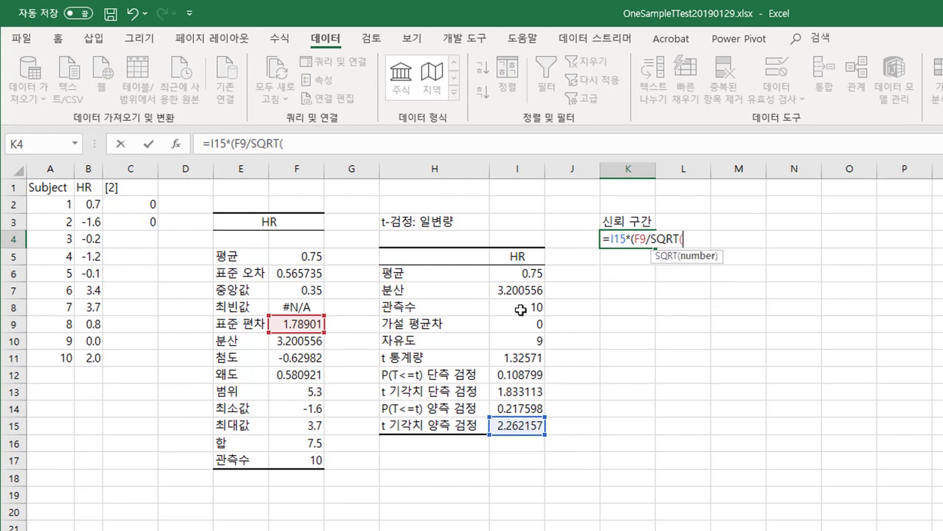
pyautogui.click(519, 309)
pyautogui.write('))')
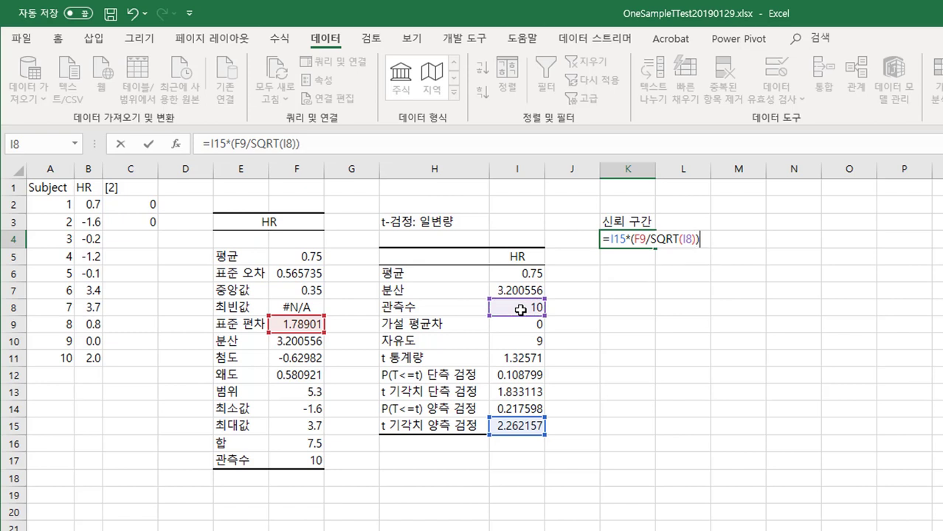
pyautogui.press('Return')
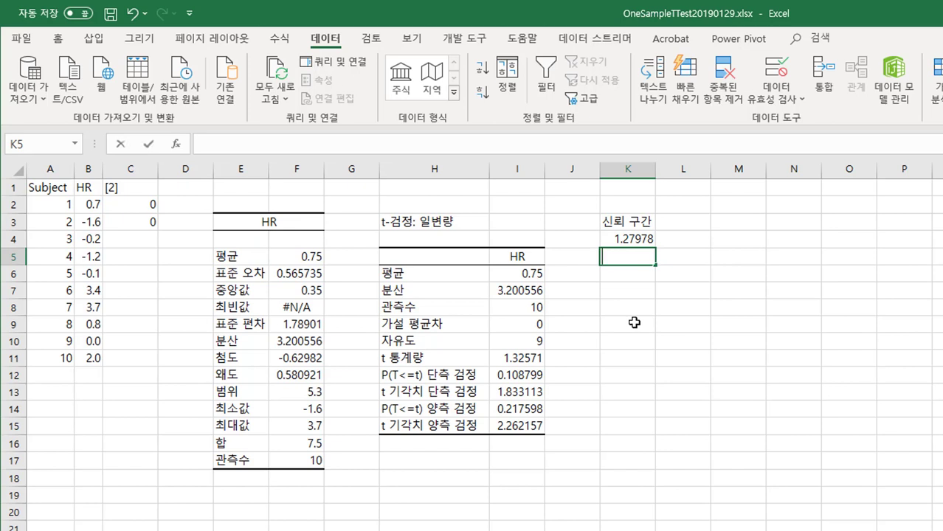
# Step: Calculate the interval's lower limit in K5 by subtracting the margin from the mean with =I6-K4
pyautogui.write('=')
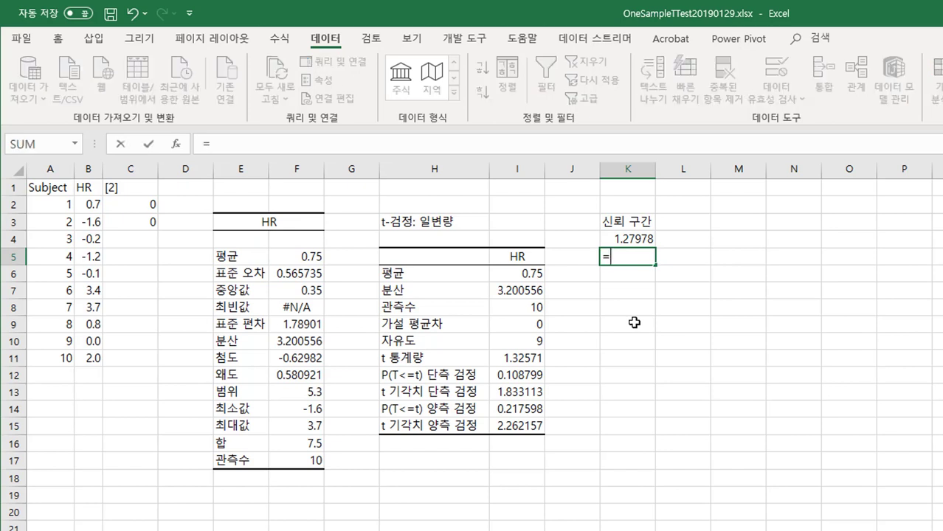
pyautogui.click(529, 275)
pyautogui.write('-')
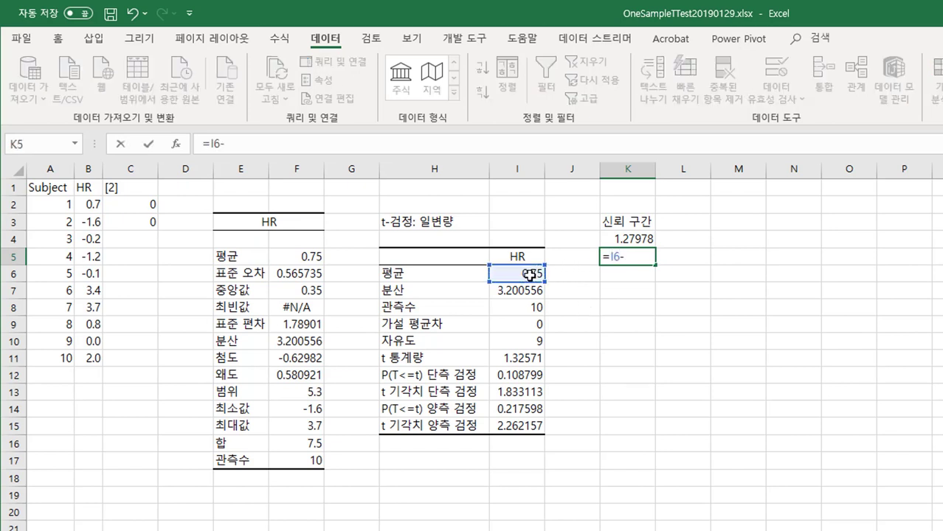
pyautogui.click(616, 238)
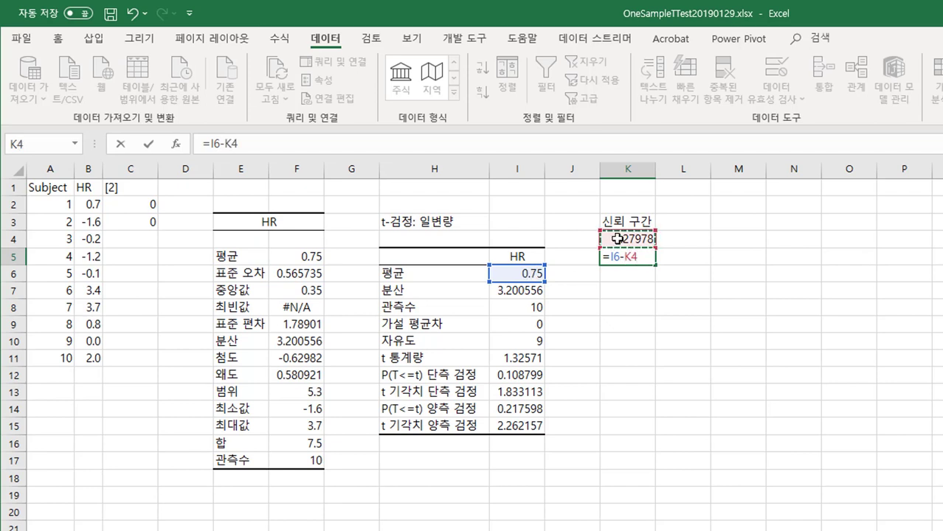
pyautogui.press('Return')
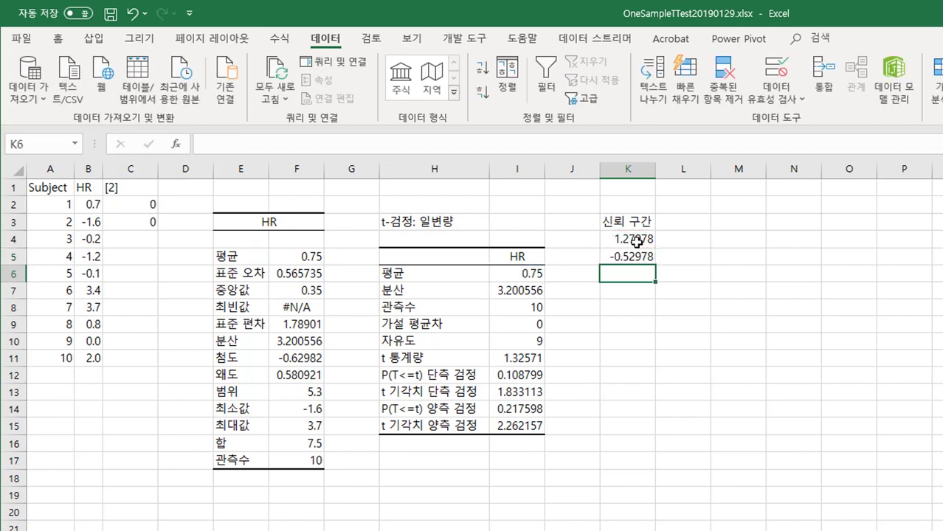
# Step: Calculate the interval's upper limit in L5 by adding the margin to the mean with =I6+K4
pyautogui.click(689, 255)
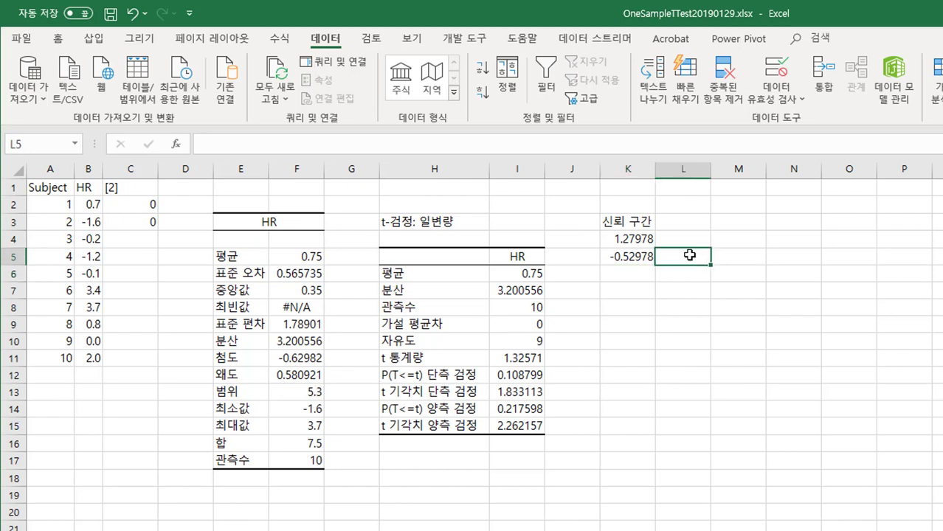
pyautogui.write('=')
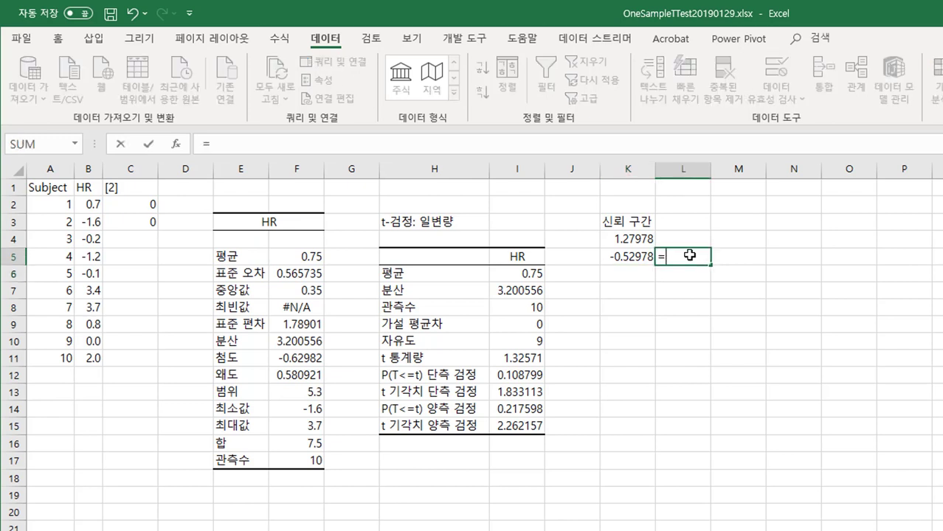
pyautogui.click(519, 272)
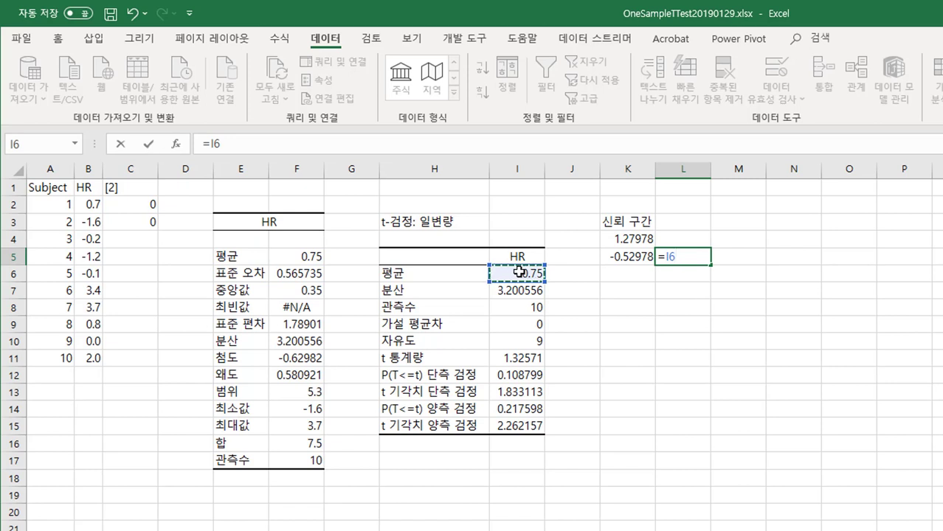
pyautogui.write('+')
pyautogui.click(635, 239)
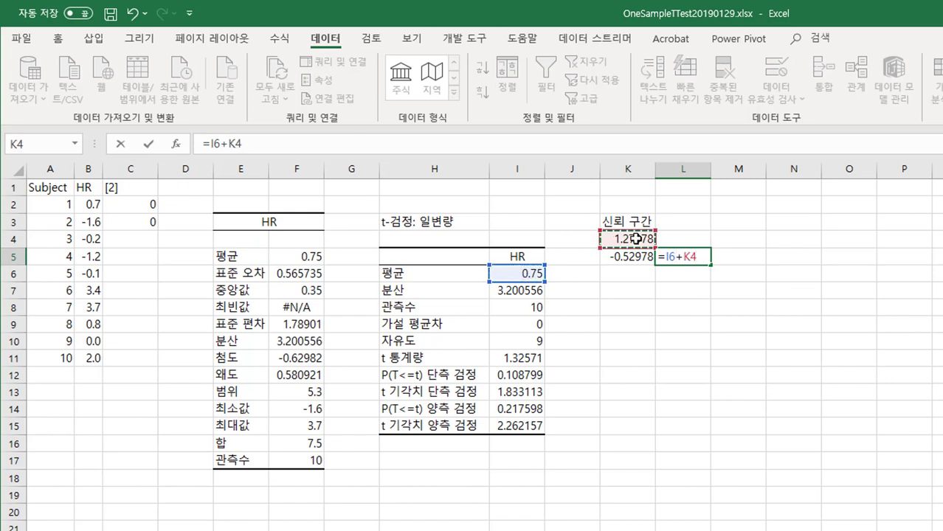
pyautogui.press('Return')
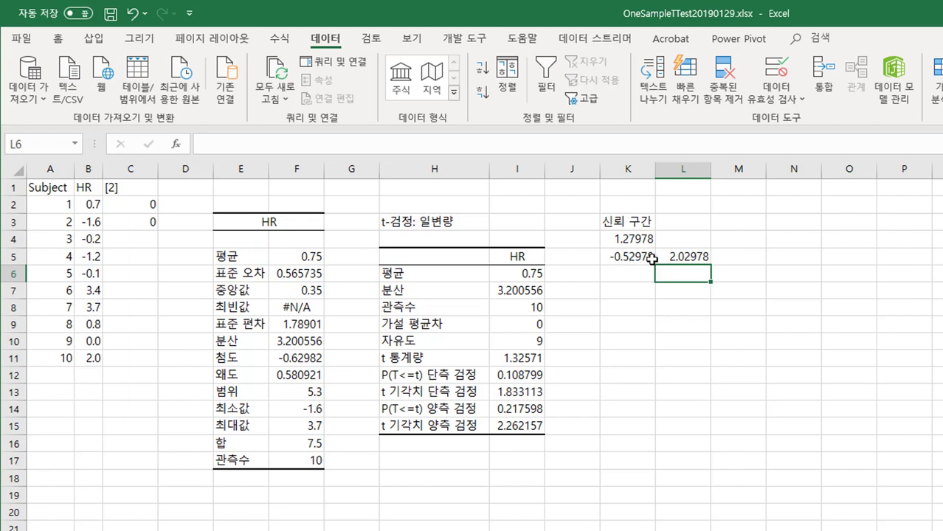
pyautogui.click(685, 257)
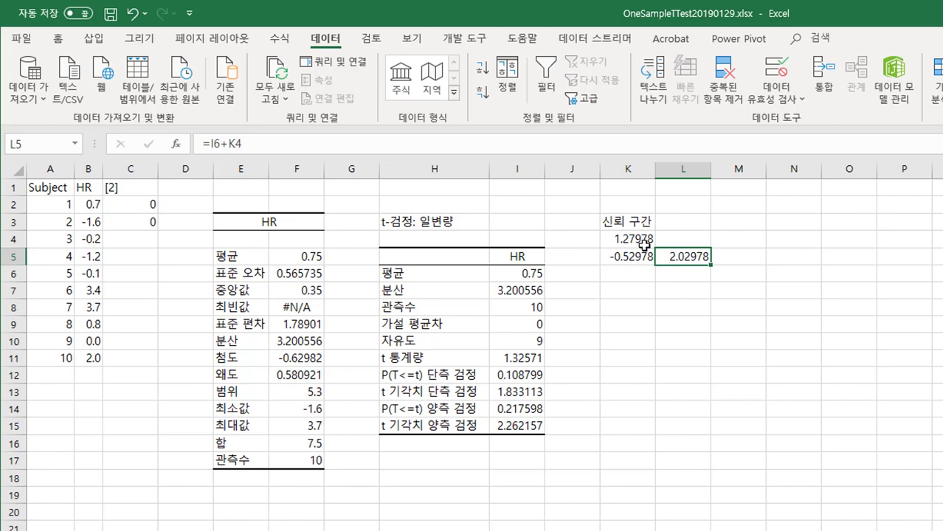
# Step: Calculate the confidence interval margin in K7 at alpha 0.05 from the standard deviation and observation count with =CONFIDENCE.T(0.05,F9,I8)
pyautogui.click(634, 291)
pyautogui.write('=')
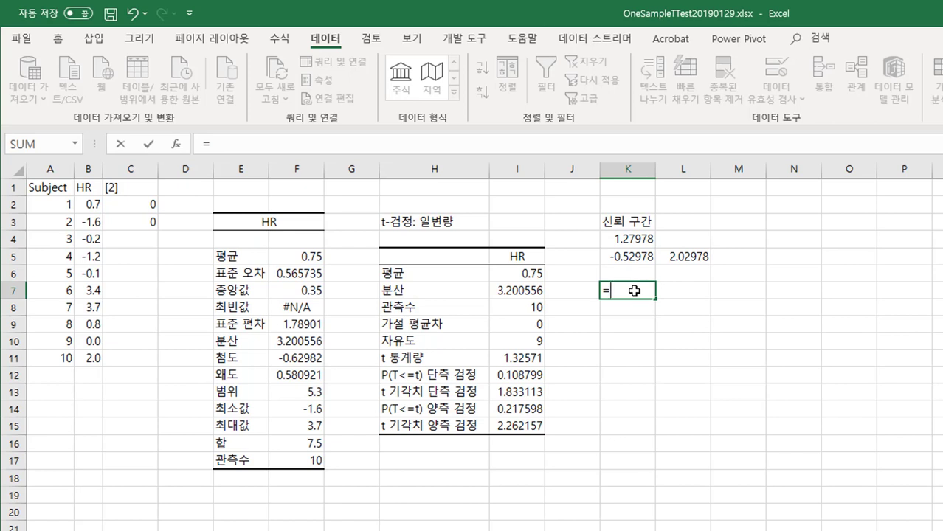
pyautogui.write('con')
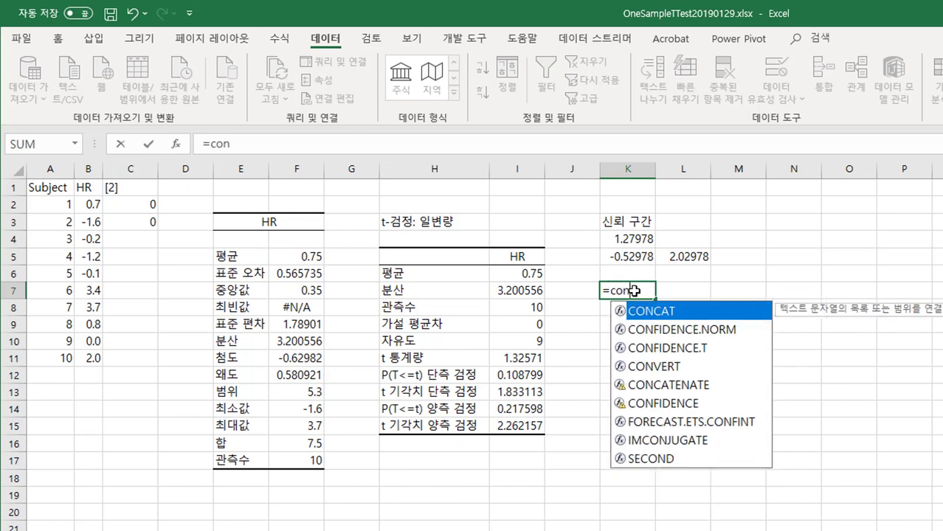
pyautogui.write('fi')
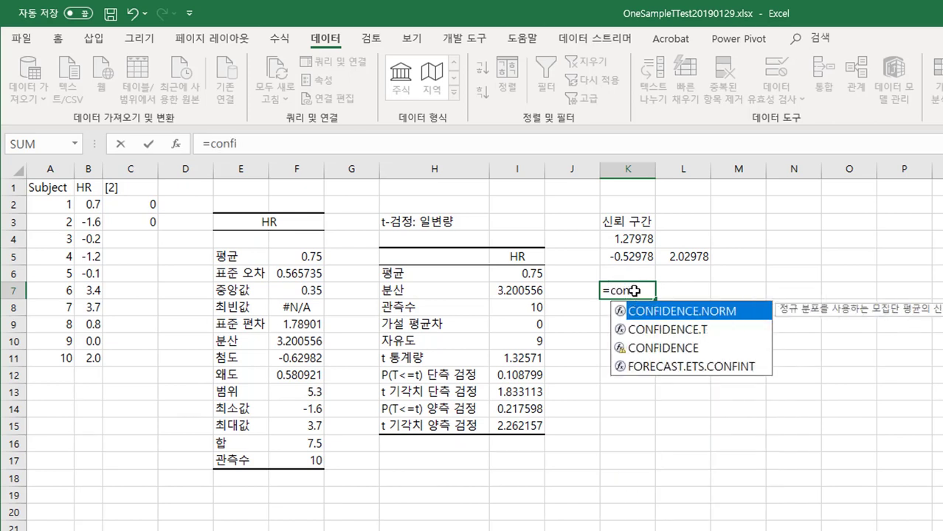
pyautogui.press('Down')
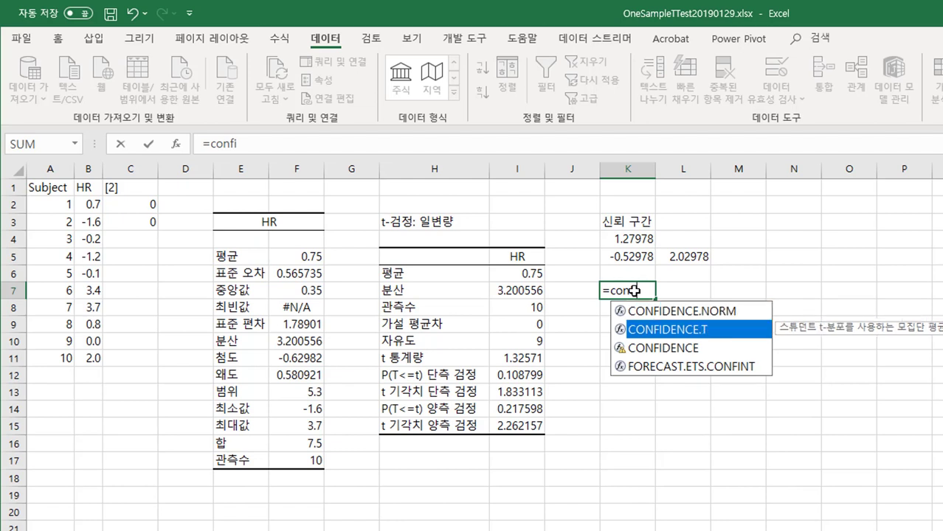
pyautogui.press('Tab')
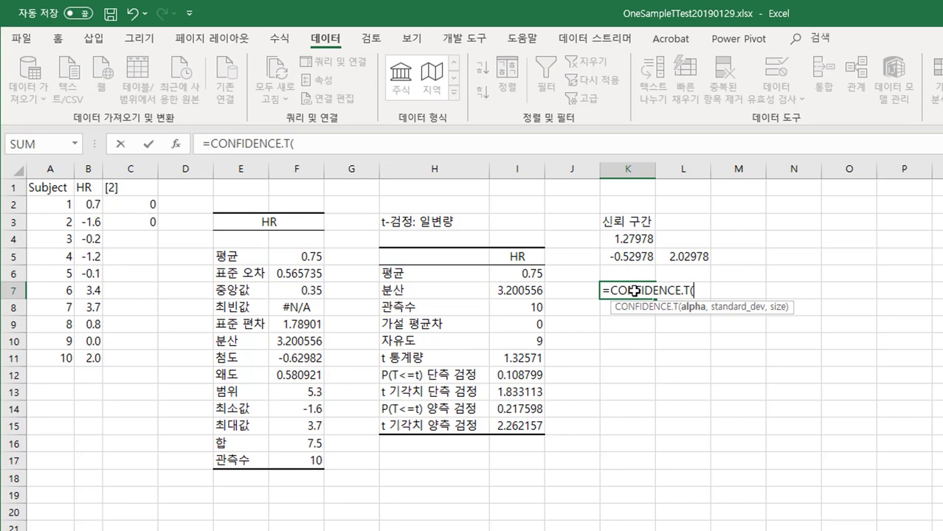
pyautogui.write('0.05,')
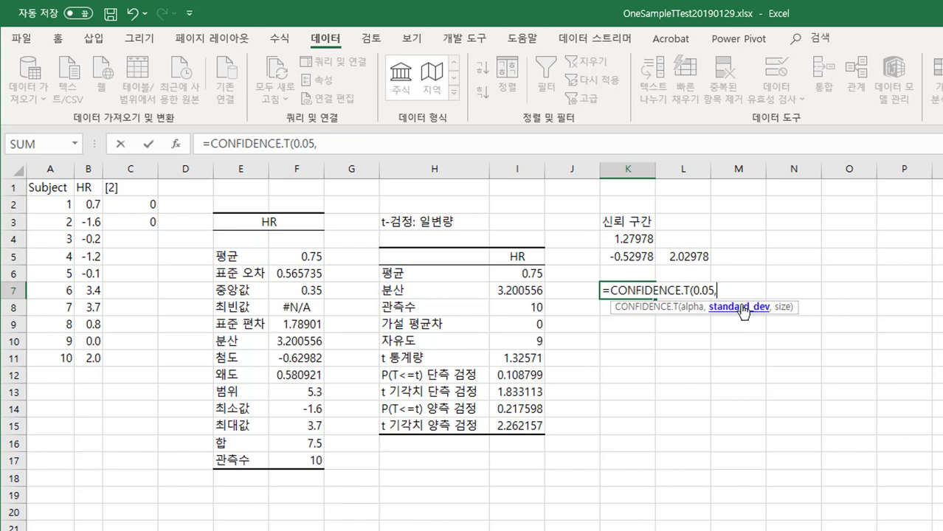
pyautogui.click(301, 329)
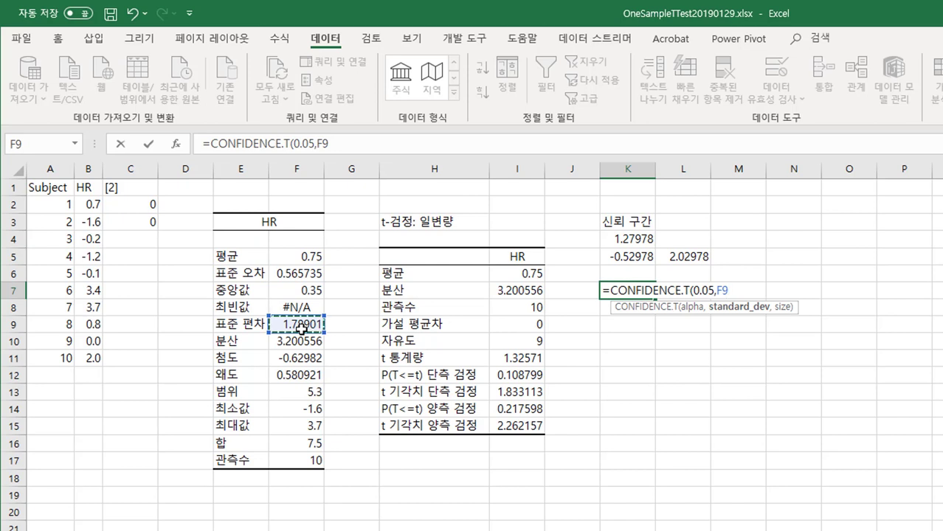
pyautogui.write(',')
pyautogui.click(509, 305)
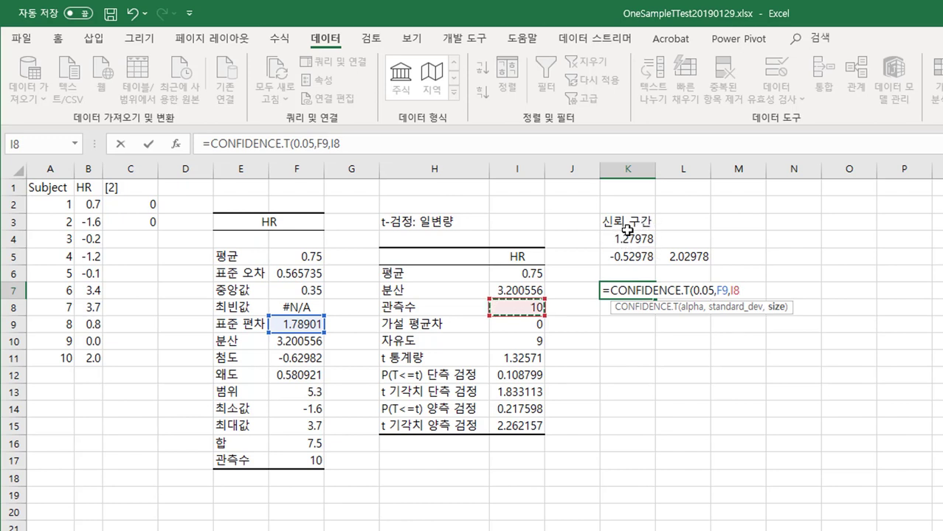
pyautogui.write(')')
pyautogui.press('Return')
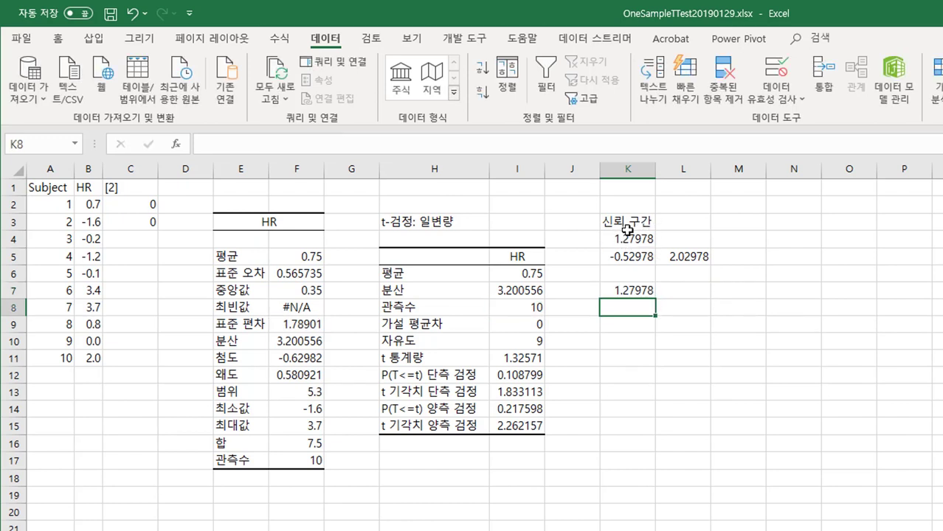
# Step: Compare the manually calculated margin in K4 with the CONFIDENCE.T result in K7 and review the K7 formula's arguments
pyautogui.click(642, 241)
pyautogui.click(629, 290)
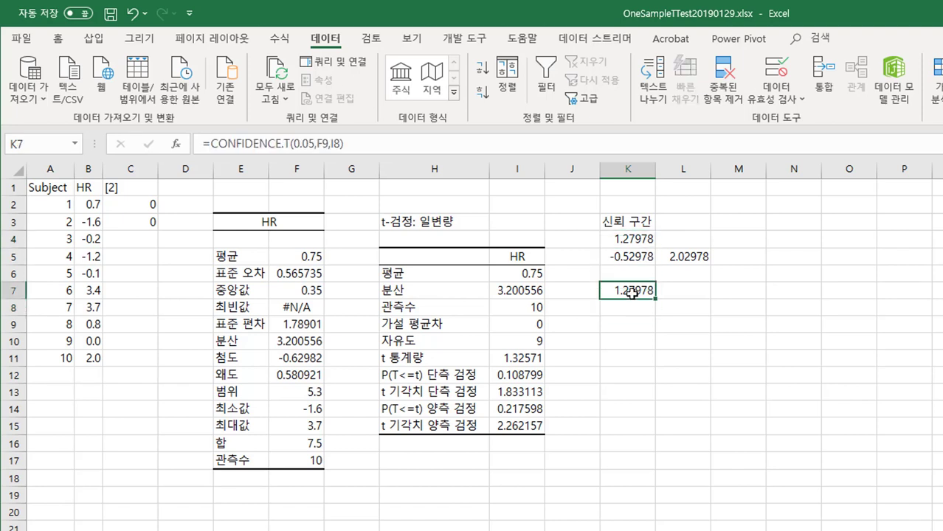
pyautogui.click(628, 240)
pyautogui.doubleClick(629, 290)
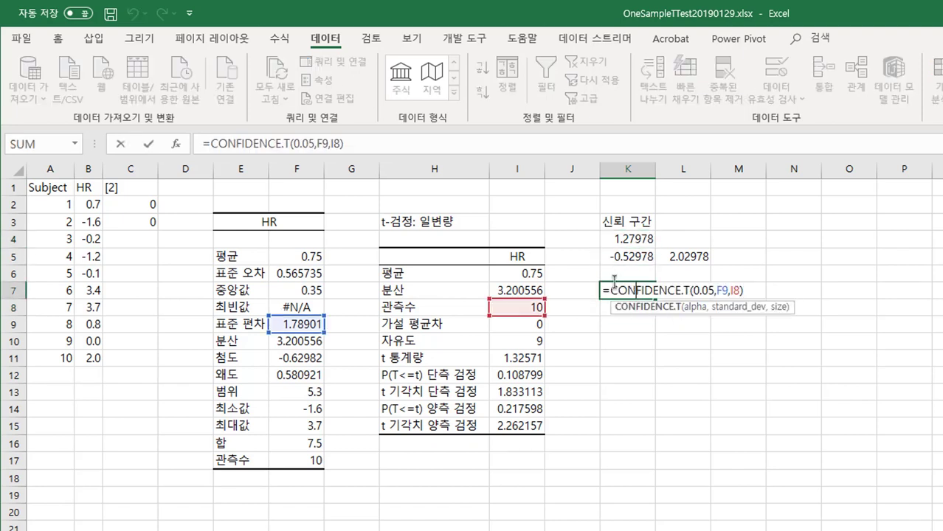
pyautogui.press('Escape')
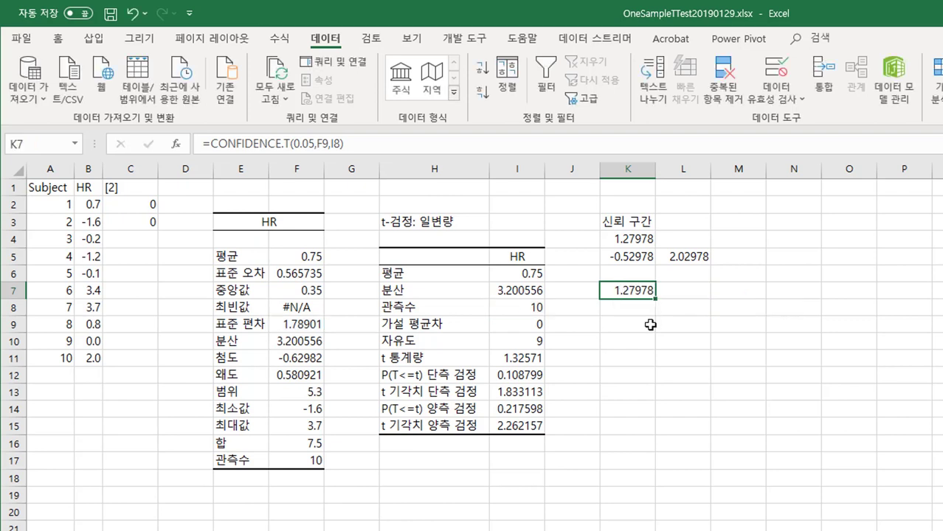
# Step: Calculate the two-tailed, unequal-variance p-value in K9 with =TTEST(B2:B11,C2:C3,2,3) and compare it with I14
pyautogui.click(512, 411)
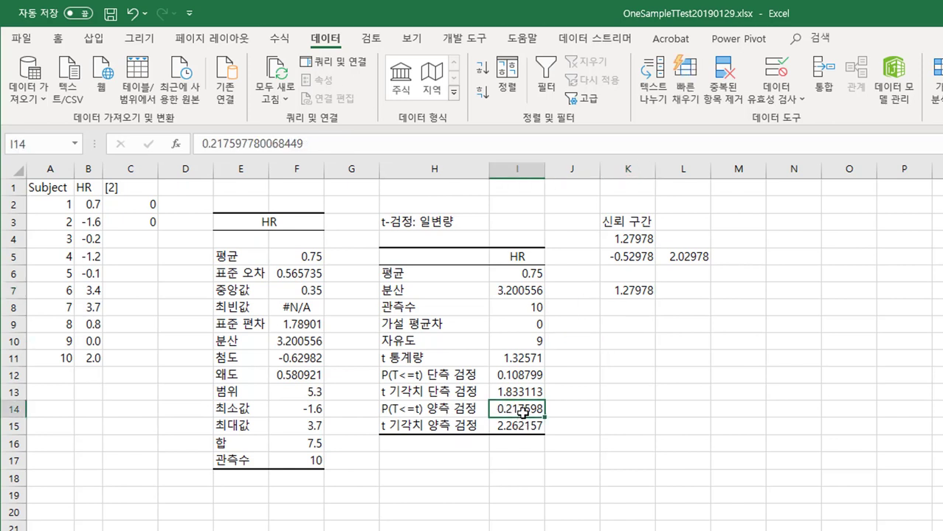
pyautogui.click(632, 325)
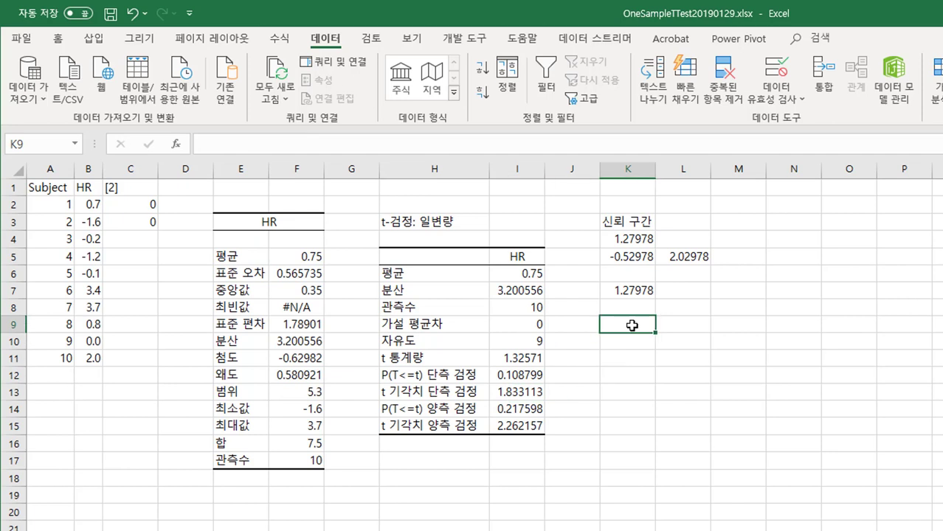
pyautogui.write('=ttest')
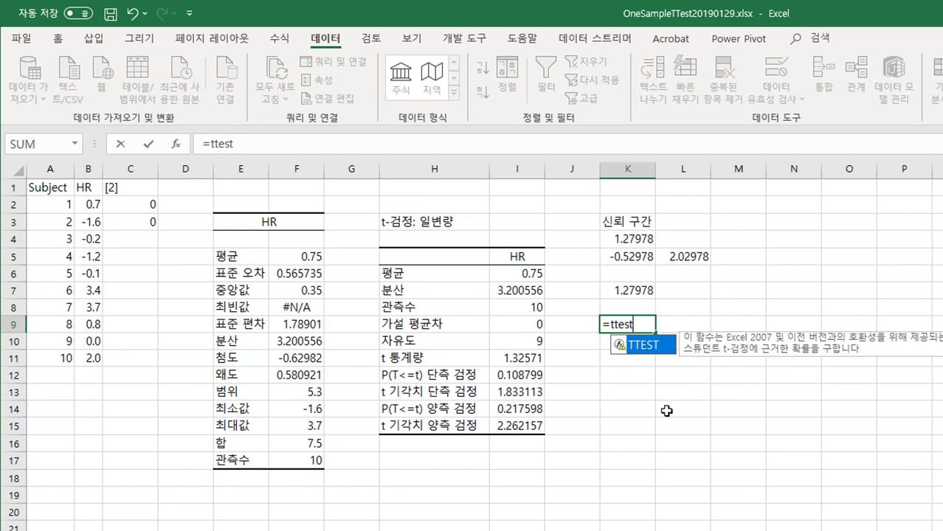
pyautogui.press('Tab')
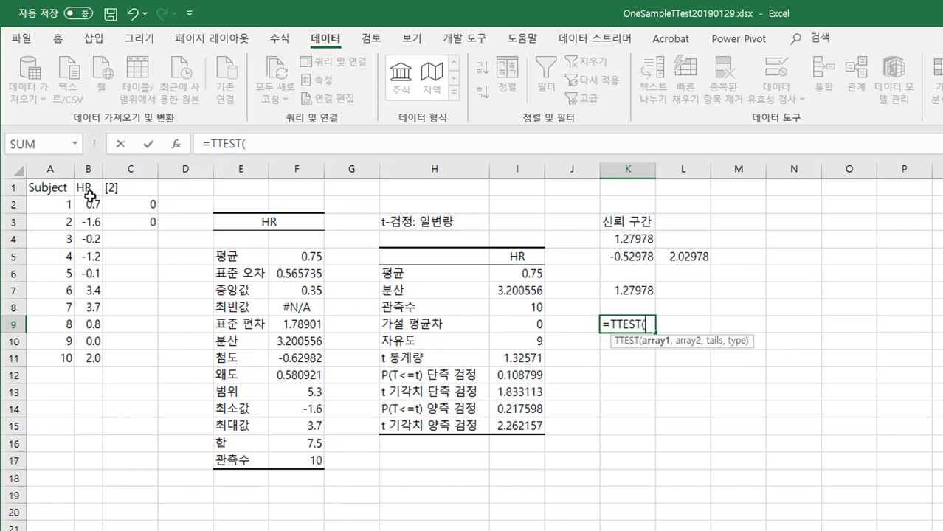
pyautogui.moveTo(88, 204); pyautogui.dragTo(92, 360)
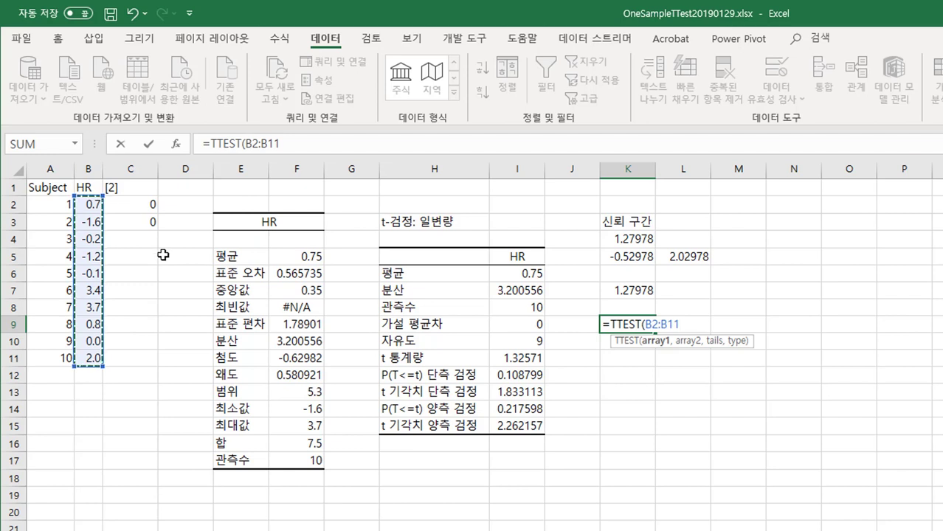
pyautogui.write(',')
pyautogui.moveTo(147, 208)
pyautogui.mouseDown()
pyautogui.moveTo(138, 204)
pyautogui.moveTo(137, 218)
pyautogui.mouseUp()
pyautogui.write(',')
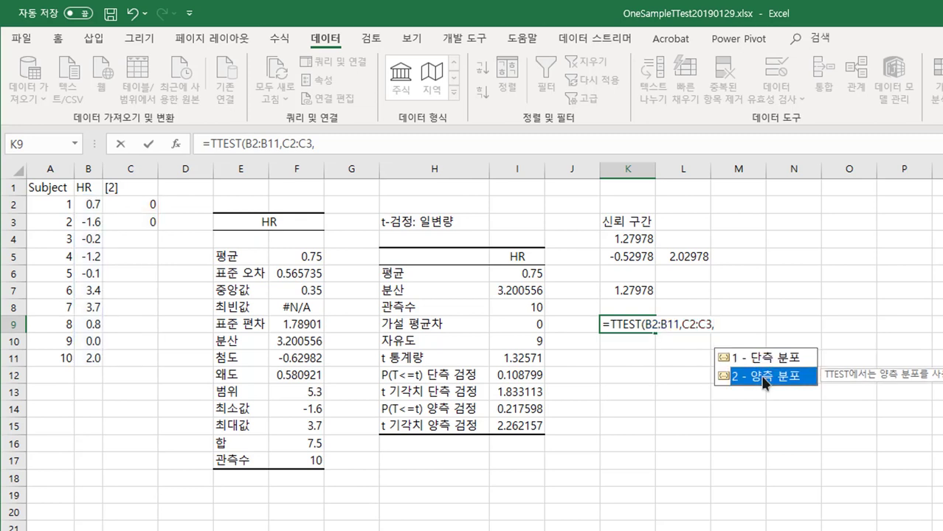
pyautogui.doubleClick(764, 378)
pyautogui.write(',')
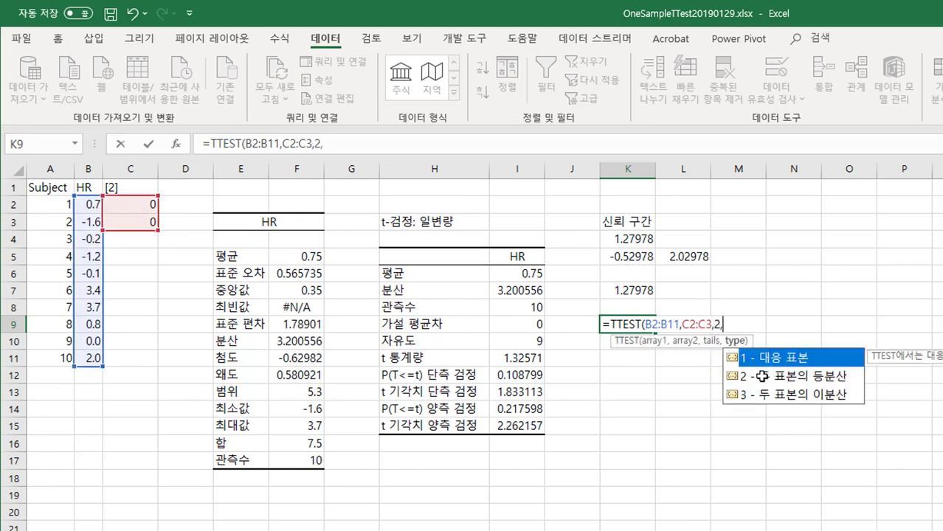
pyautogui.doubleClick(810, 393)
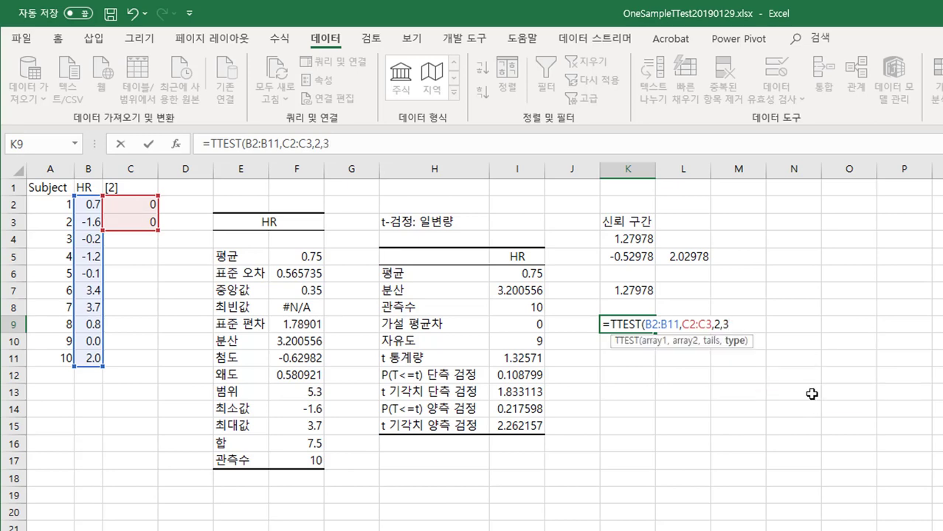
pyautogui.write(')')
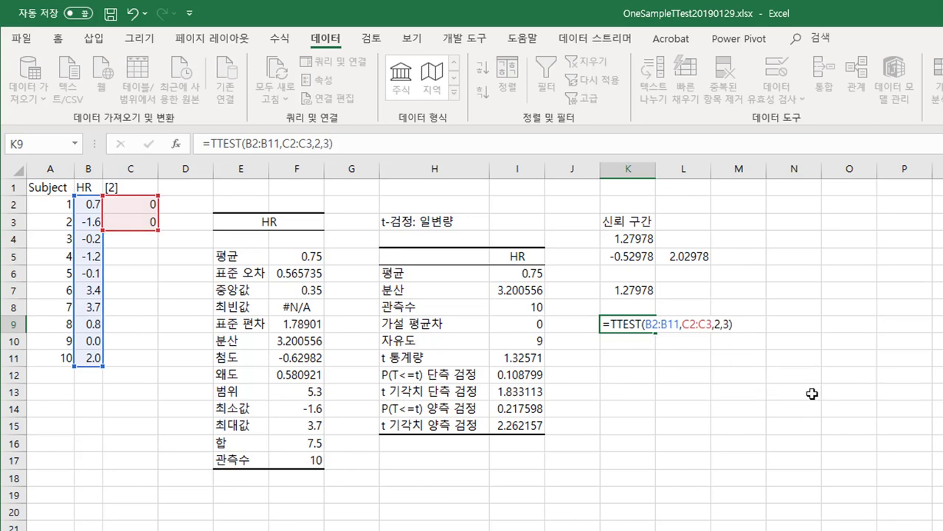
pyautogui.press('Return')
pyautogui.click(519, 415)
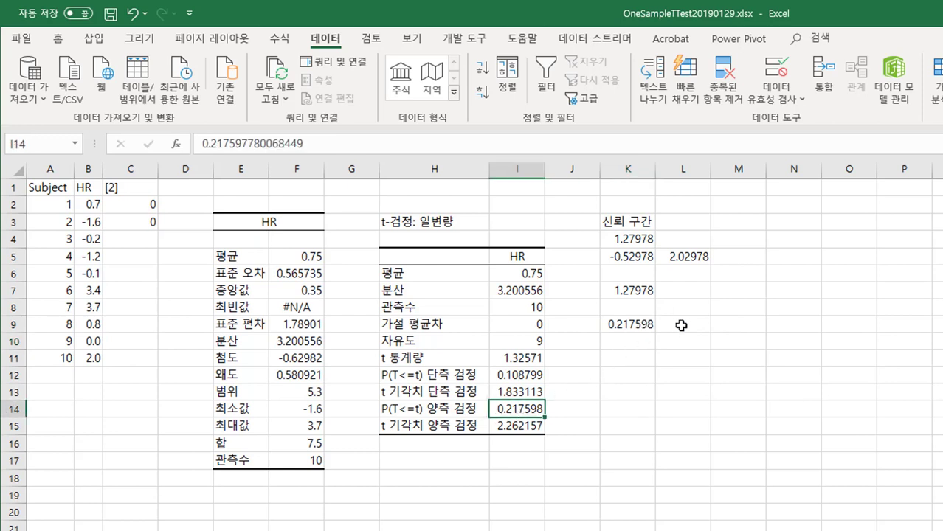
pyautogui.click(639, 327)
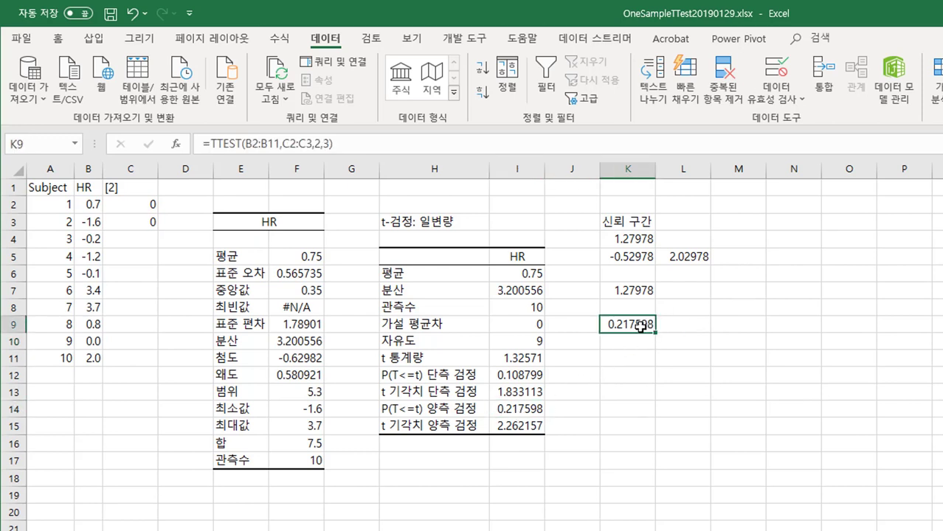
# Step: Calculate the same two-tailed, unequal-variance p-value in K10 with the newer function as =T.TEST(B2:B11,C2:C3,2,3)
pyautogui.click(637, 343)
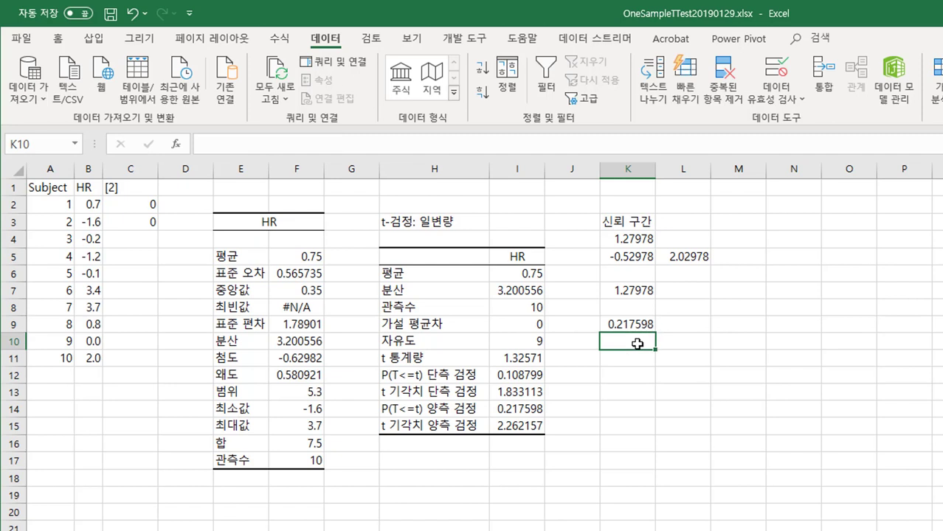
pyautogui.write('=')
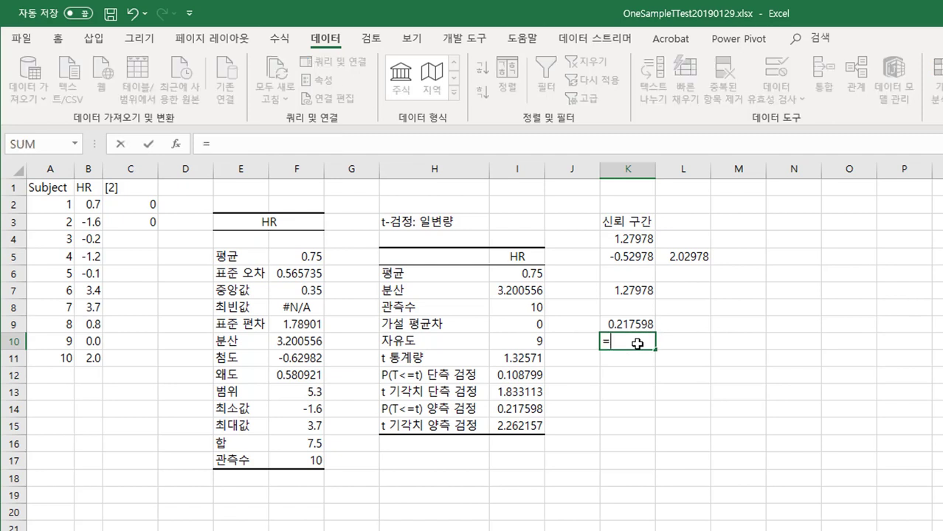
pyautogui.write('t')
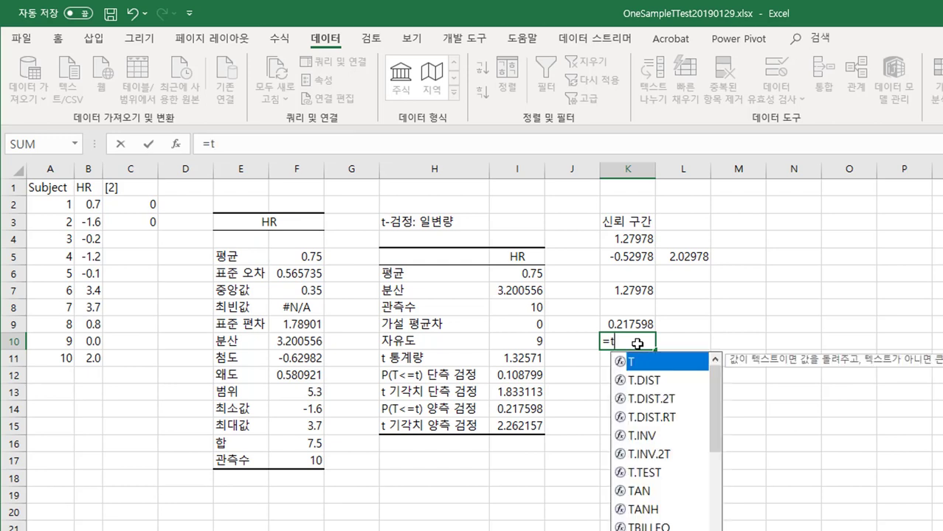
pyautogui.write('.t')
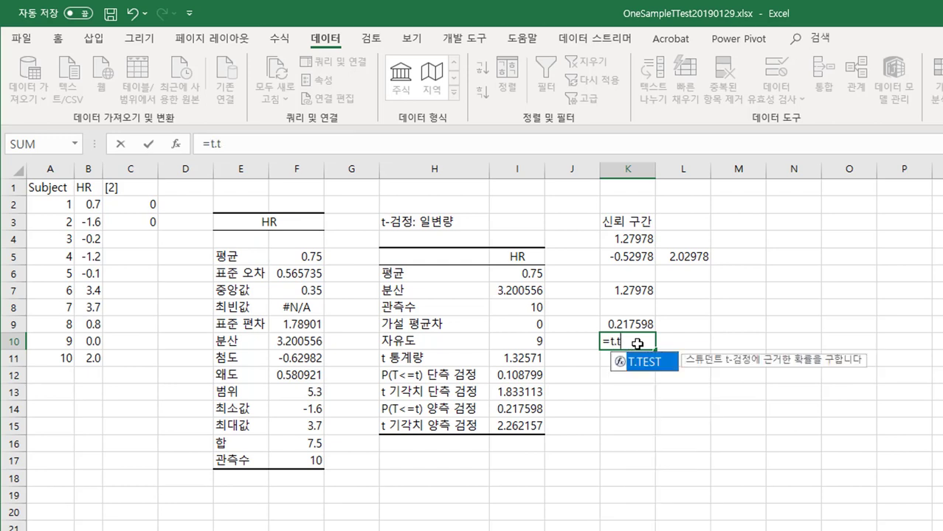
pyautogui.press('Tab')
pyautogui.click(93, 207)
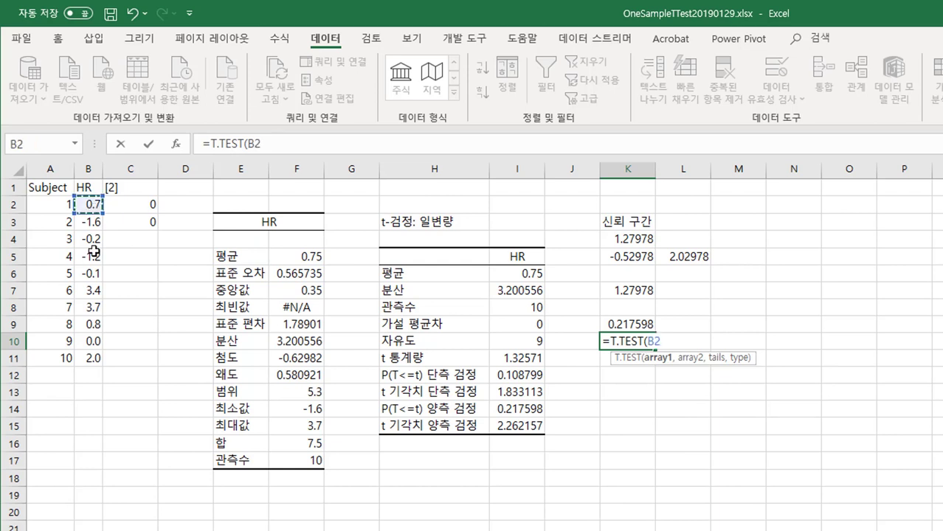
pyautogui.moveTo(94, 252); pyautogui.dragTo(89, 362)
pyautogui.write(',')
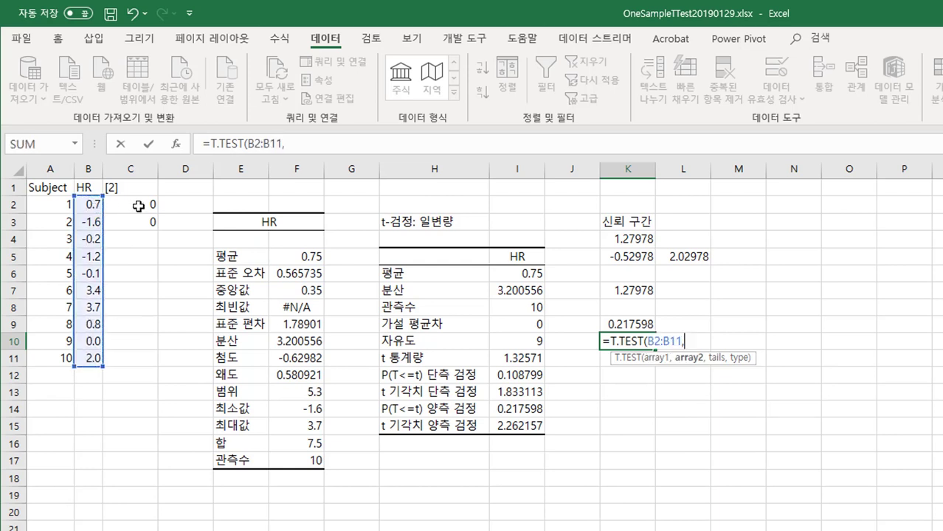
pyautogui.moveTo(138, 207); pyautogui.dragTo(138, 225)
pyautogui.write(',')
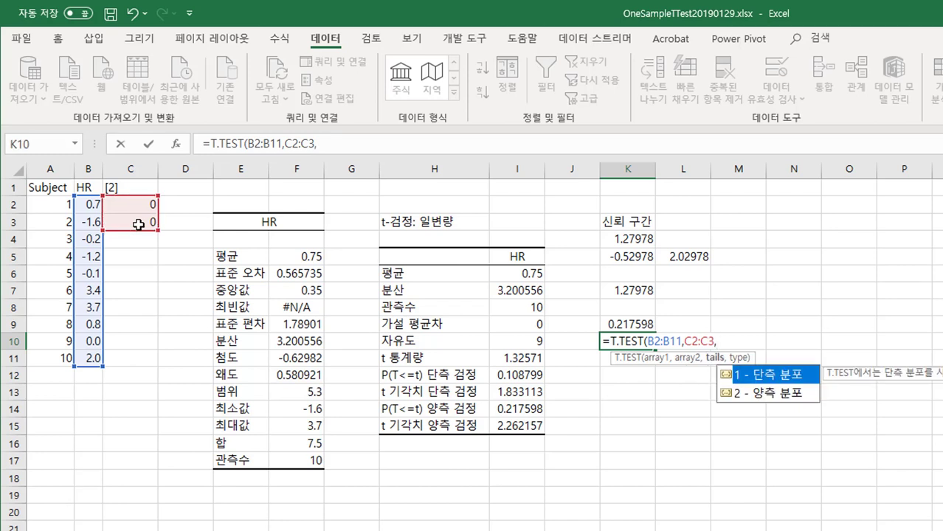
pyautogui.write('2,')
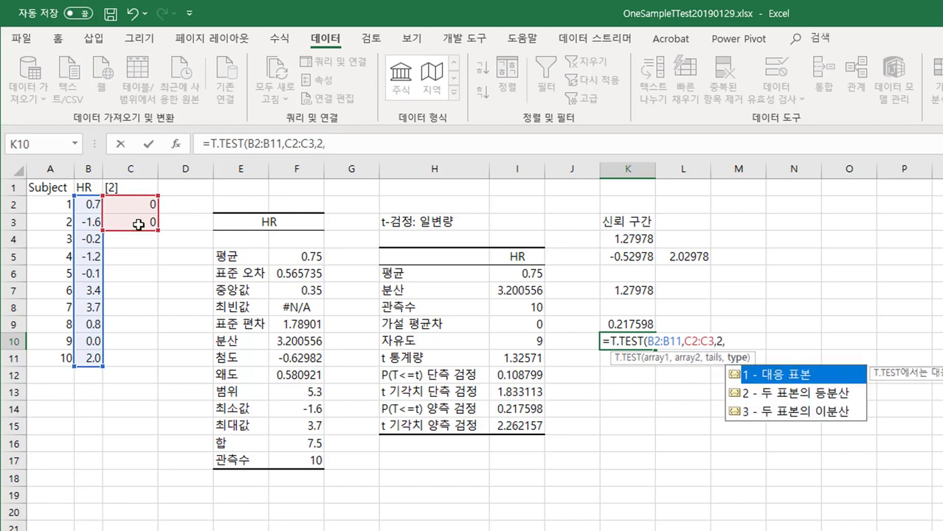
pyautogui.write('3)')
pyautogui.press('Return')
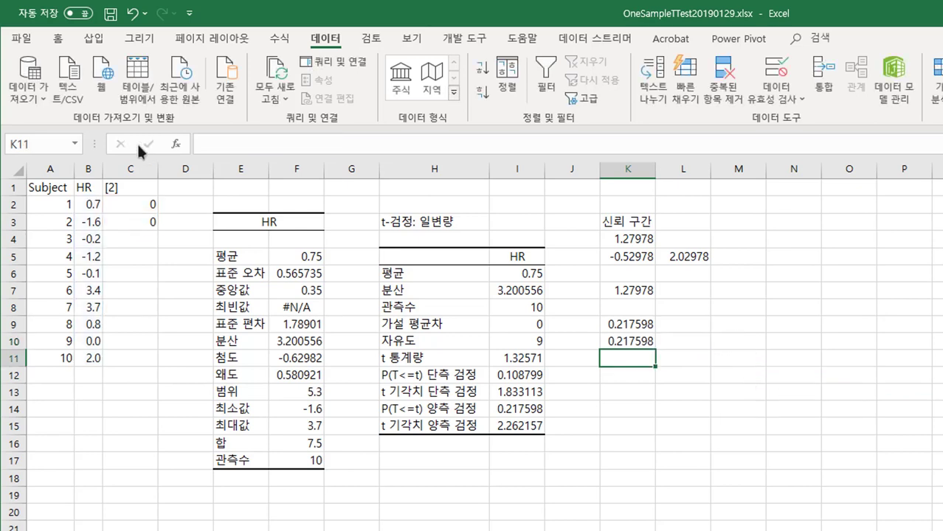
# Step: Compare the T.TEST result in K10 with the two-tailed p-value in the t-test output table
pyautogui.click(626, 342)
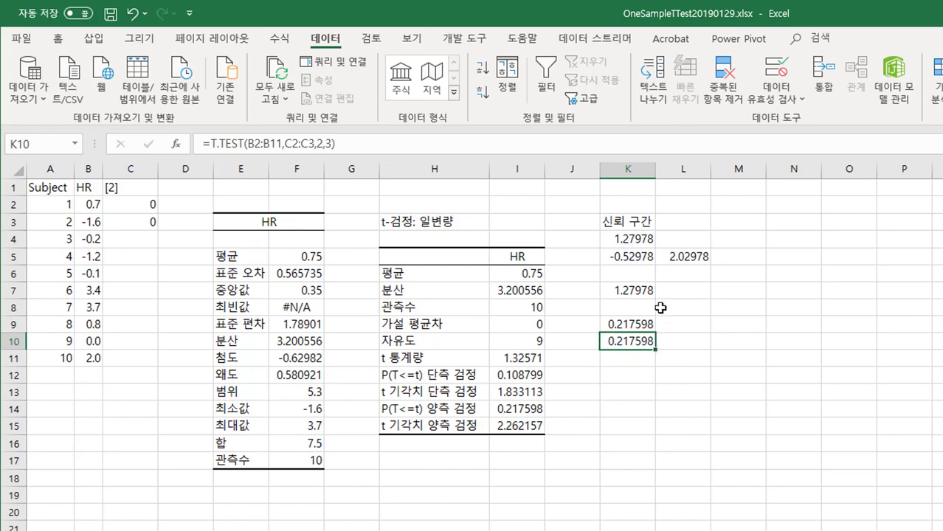
pyautogui.click(633, 357)
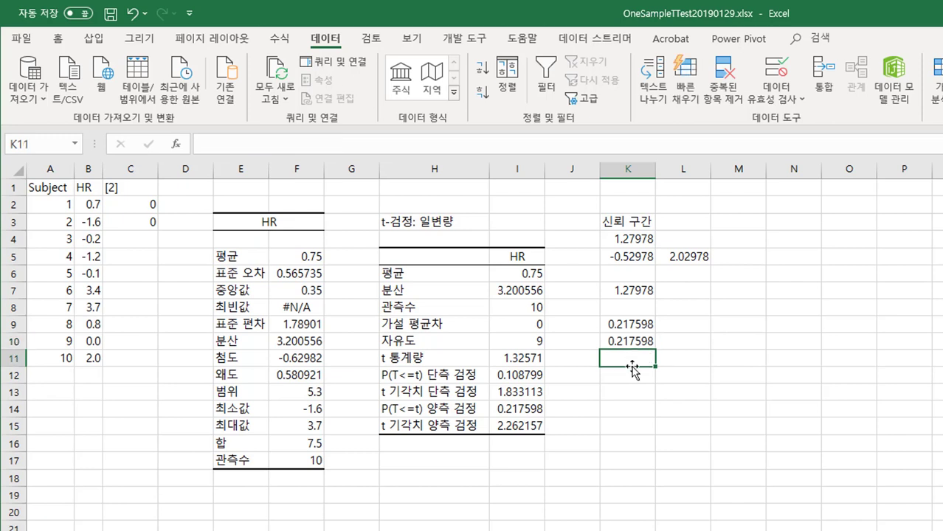
pyautogui.click(633, 376)
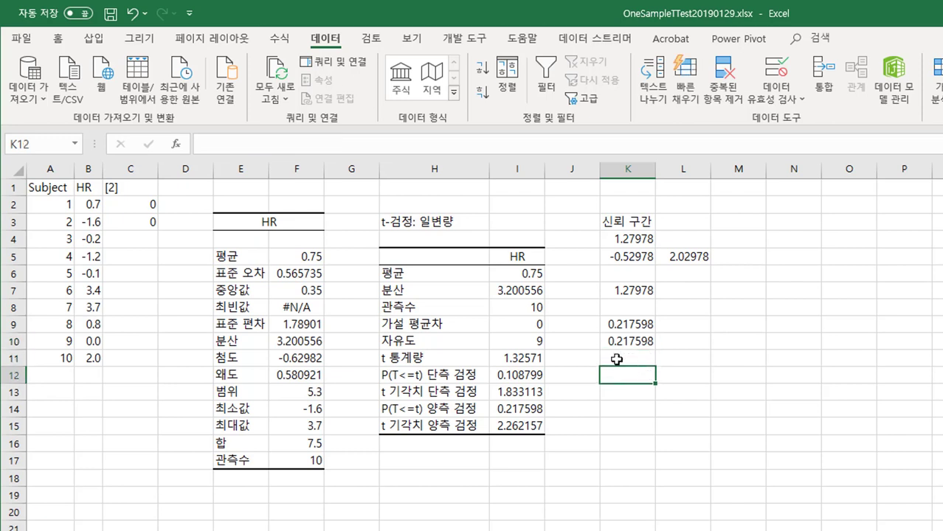
pyautogui.click(436, 409)
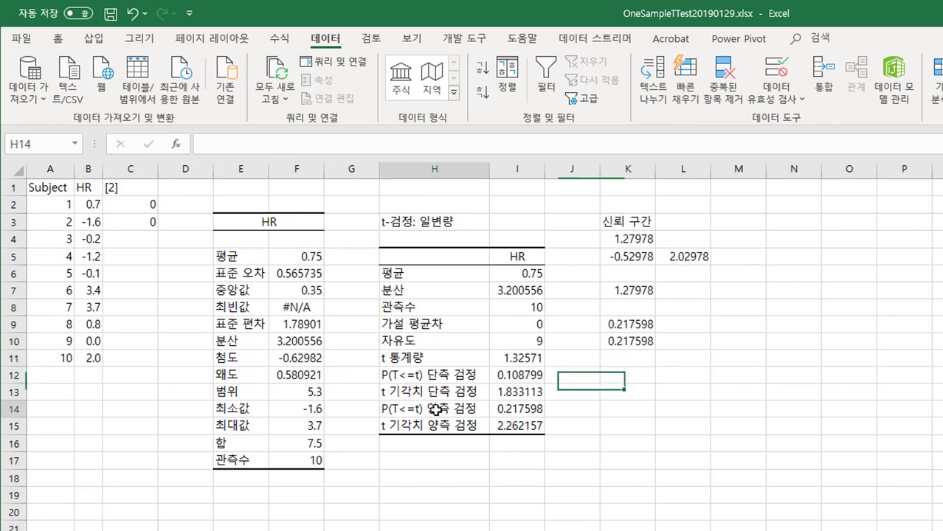
pyautogui.click(521, 410)
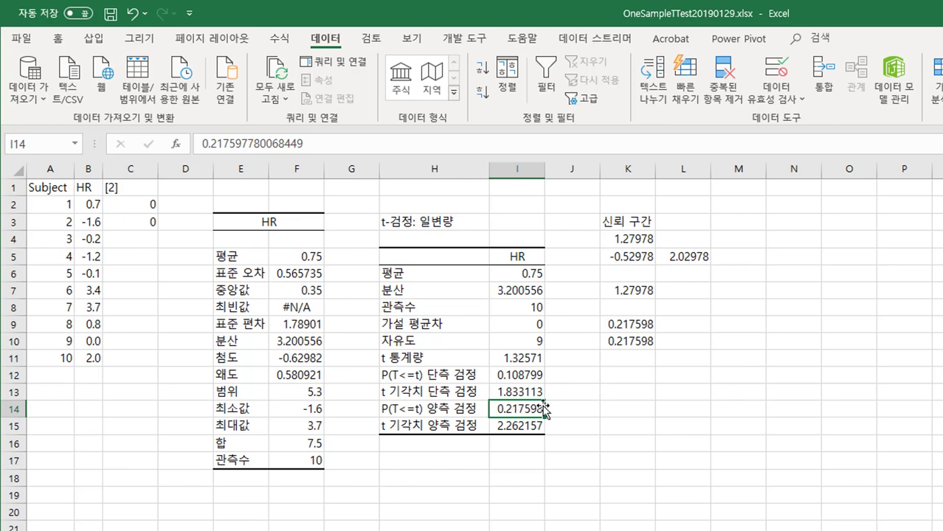
pyautogui.click(625, 374)
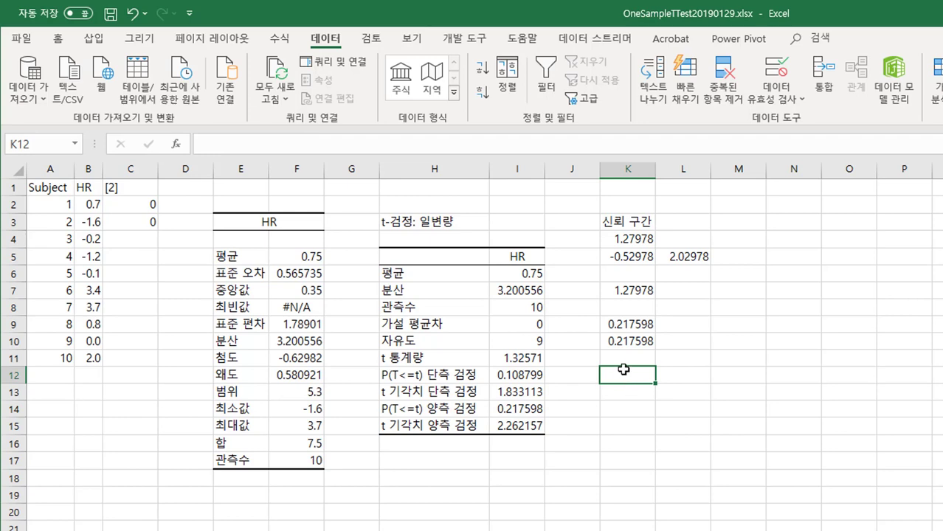